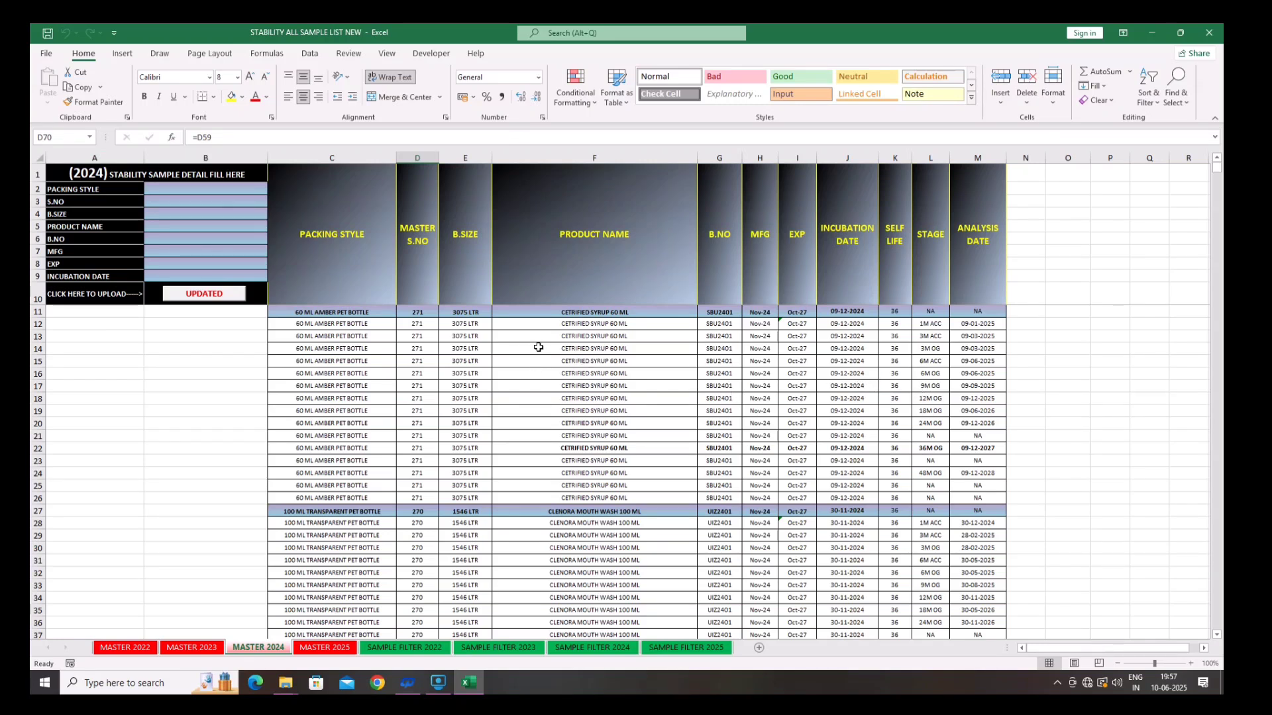
# - Examine the column headings of the 2024 master list, from packing style through stage, including the first incubation date
pyautogui.click(333, 260)
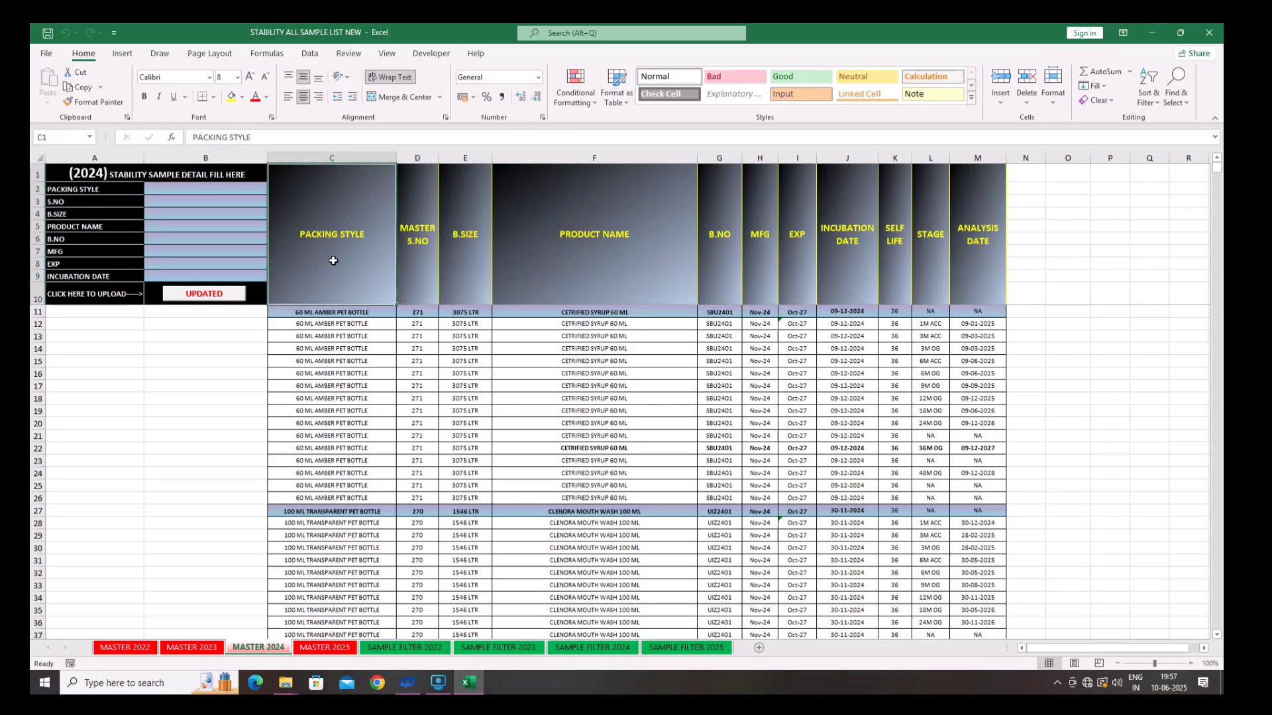
pyautogui.click(414, 261)
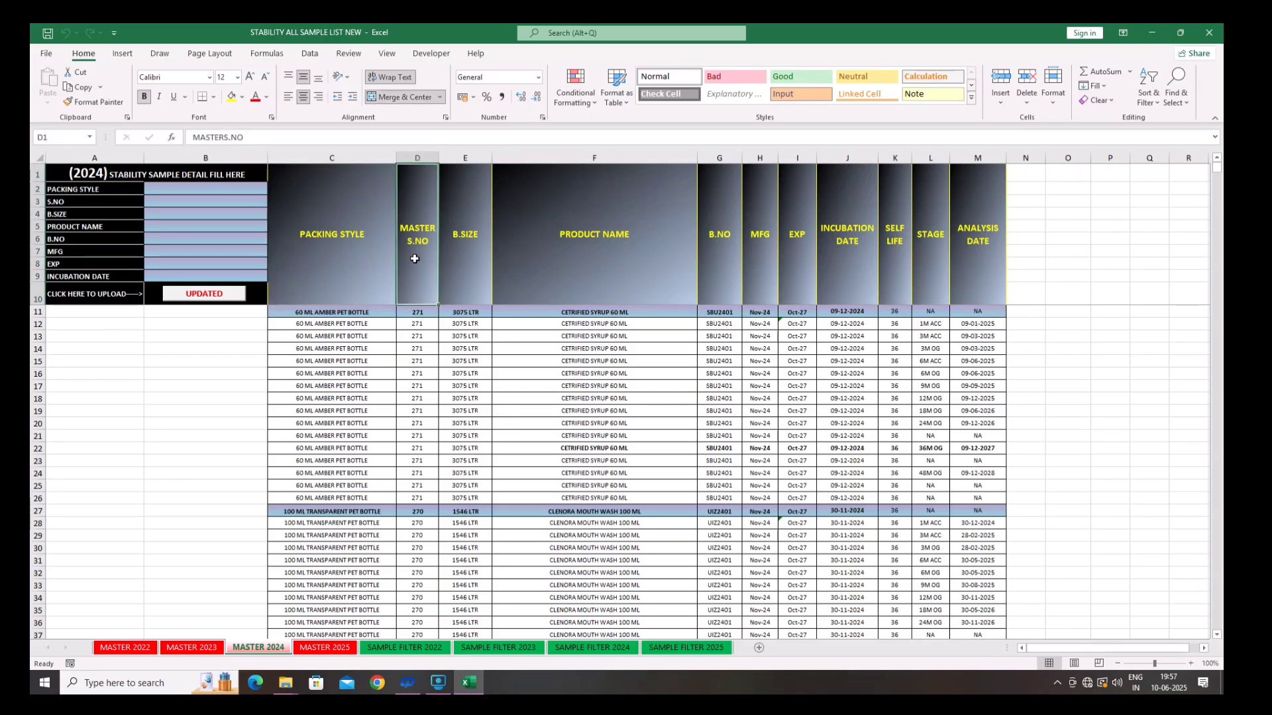
pyautogui.click(458, 255)
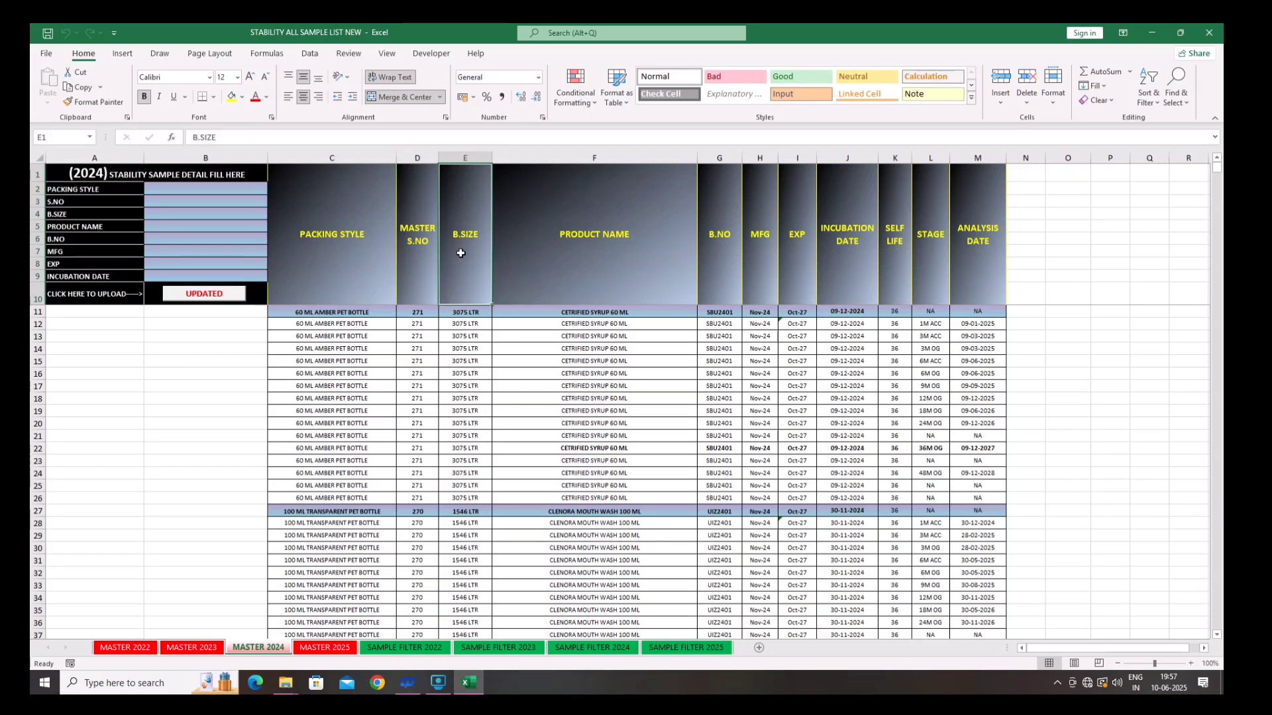
pyautogui.click(634, 259)
pyautogui.click(735, 263)
pyautogui.click(759, 259)
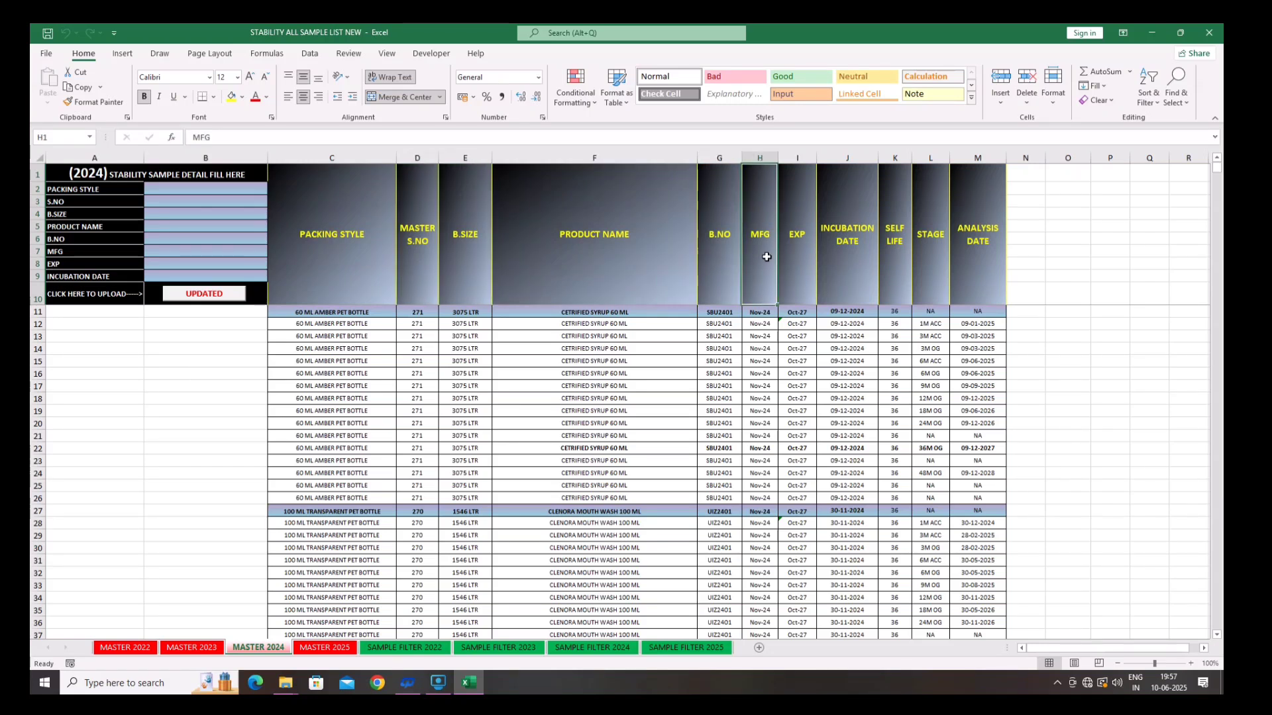
pyautogui.click(802, 258)
pyautogui.click(857, 248)
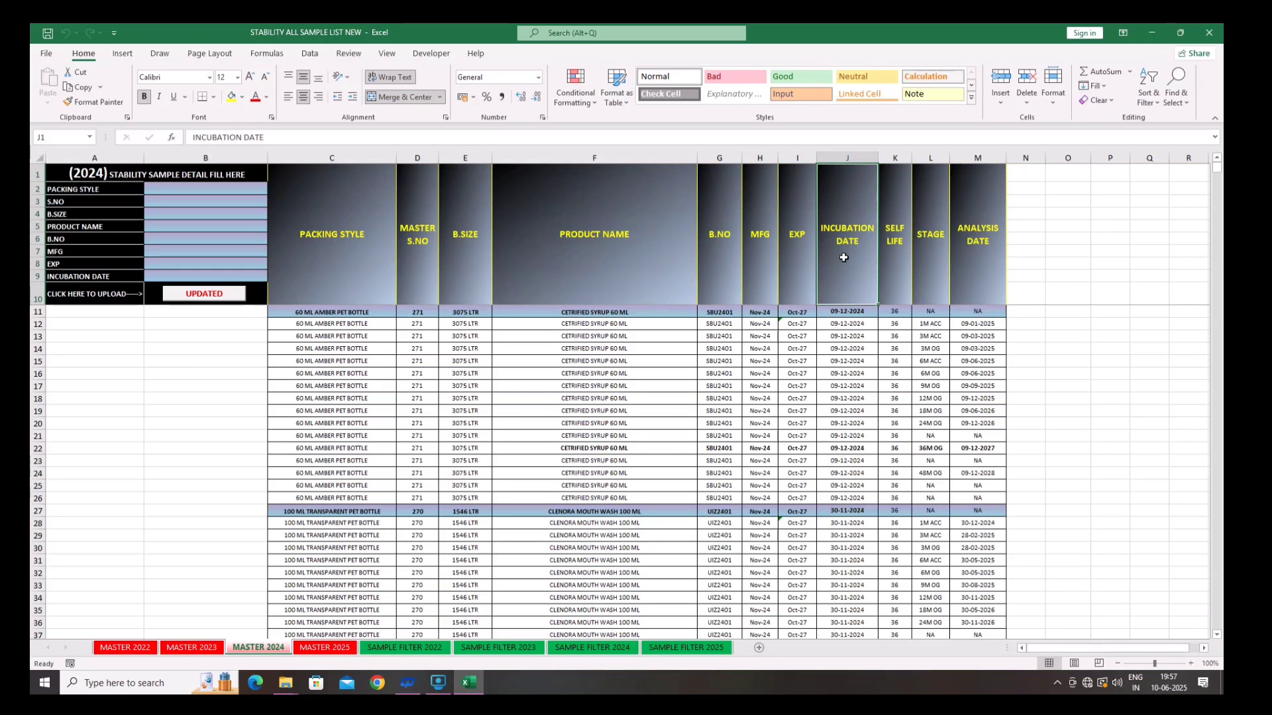
pyautogui.click(841, 313)
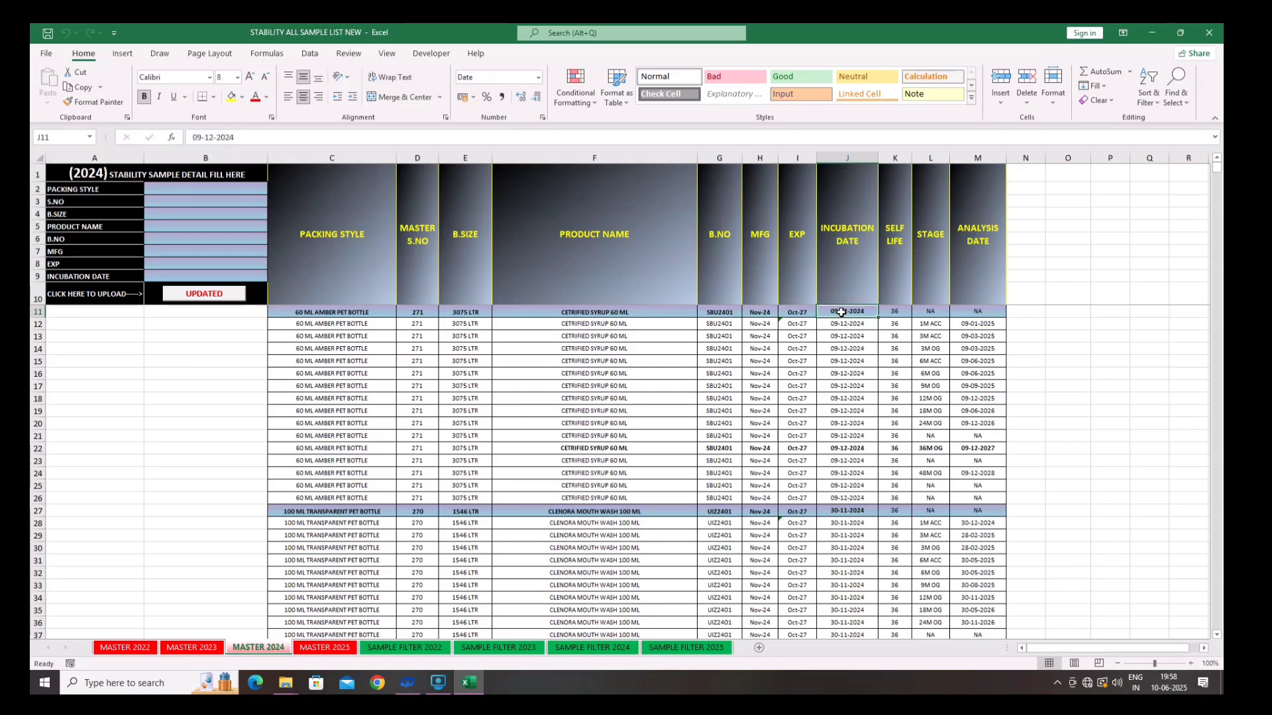
pyautogui.click(899, 257)
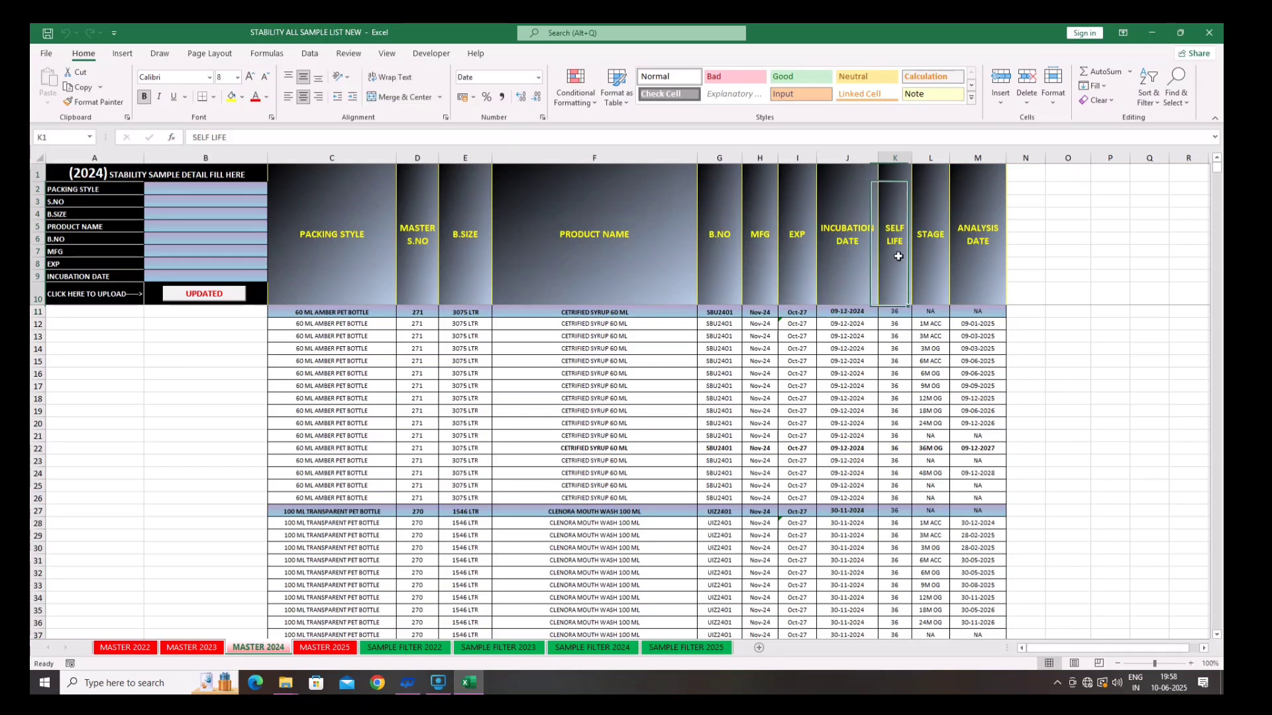
pyautogui.click(932, 257)
# - Examine the 1M, 3M, 6M and 9M stages and their analysis dates for CETRIFIED SYRUP 60 ML
pyautogui.click(930, 324)
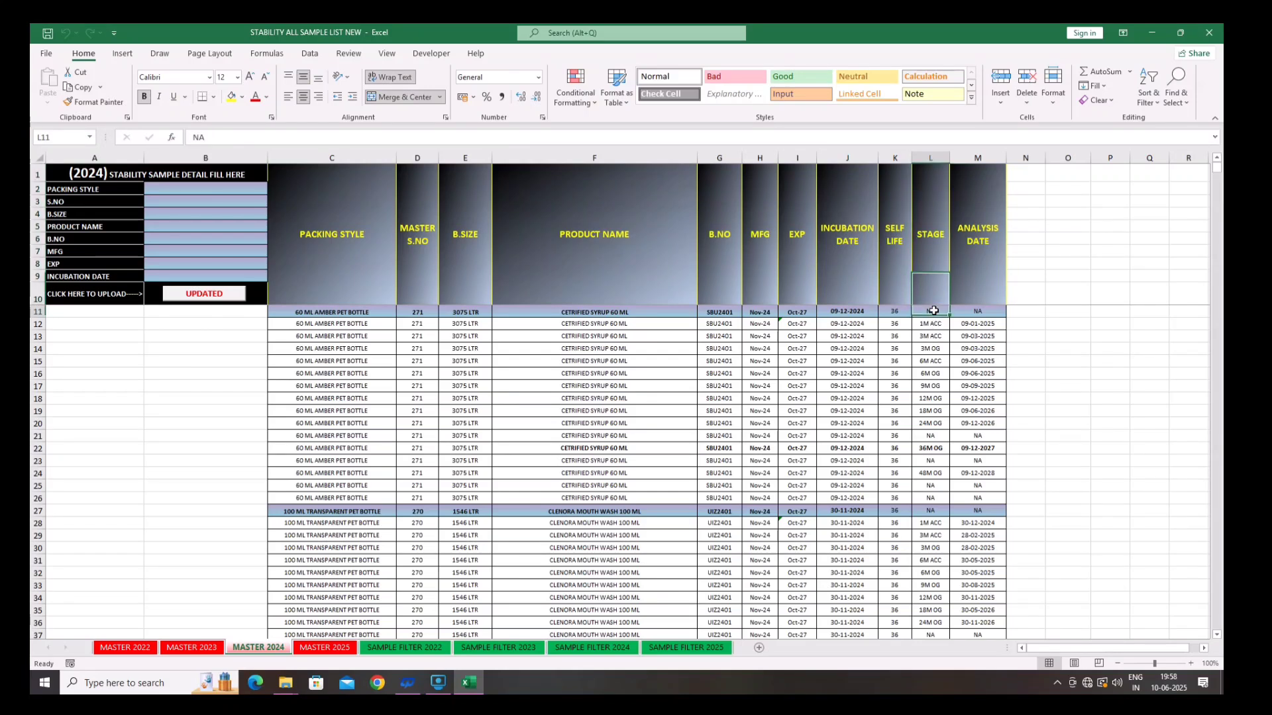
pyautogui.click(967, 325)
pyautogui.click(922, 338)
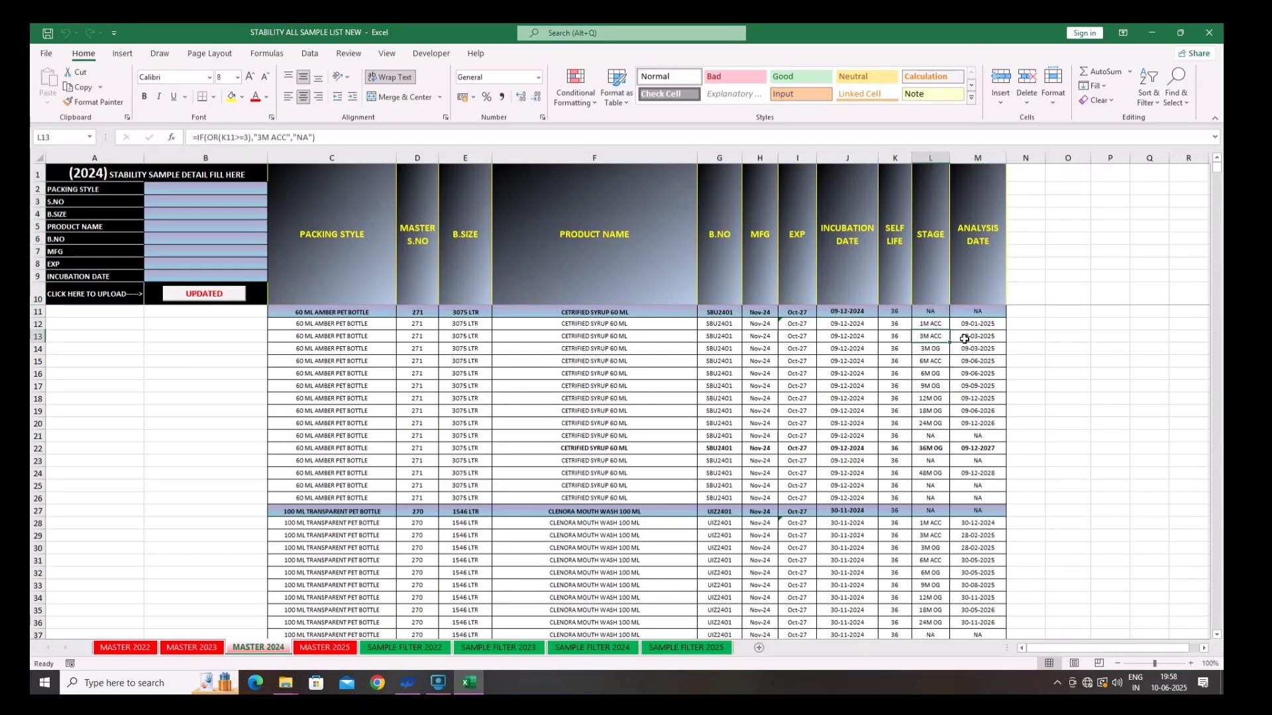
pyautogui.click(967, 338)
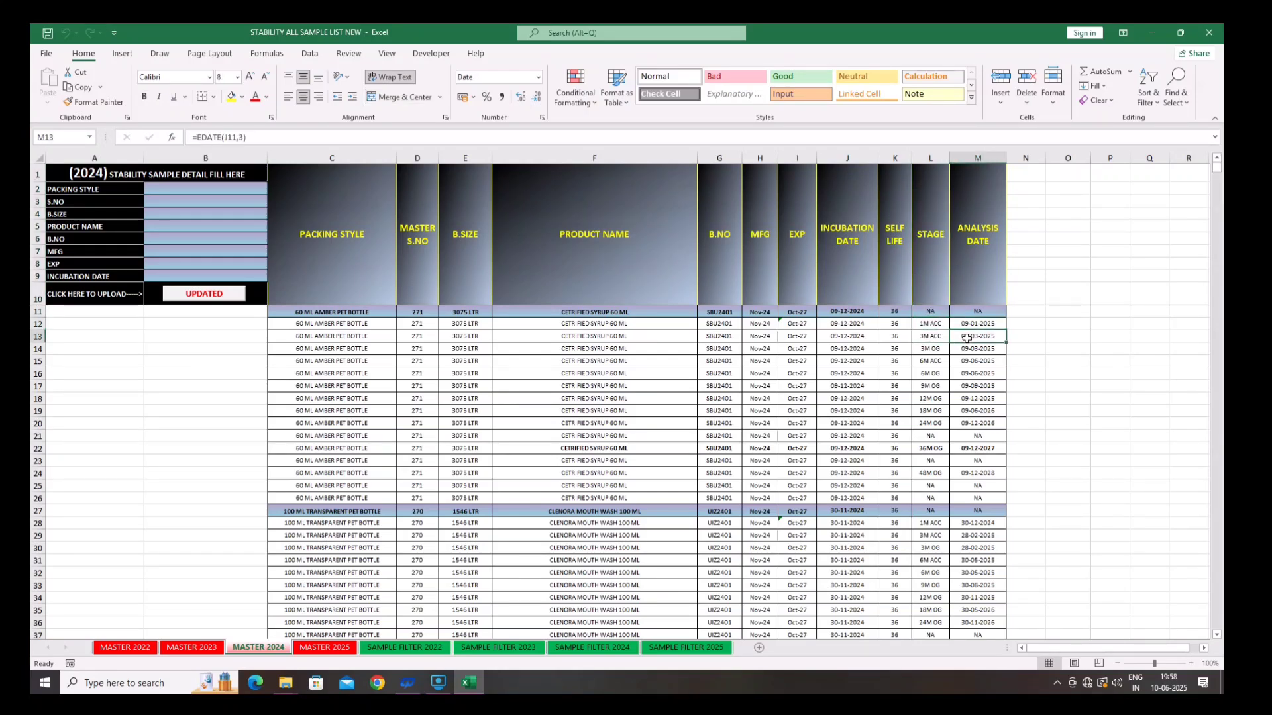
pyautogui.click(934, 363)
pyautogui.click(975, 363)
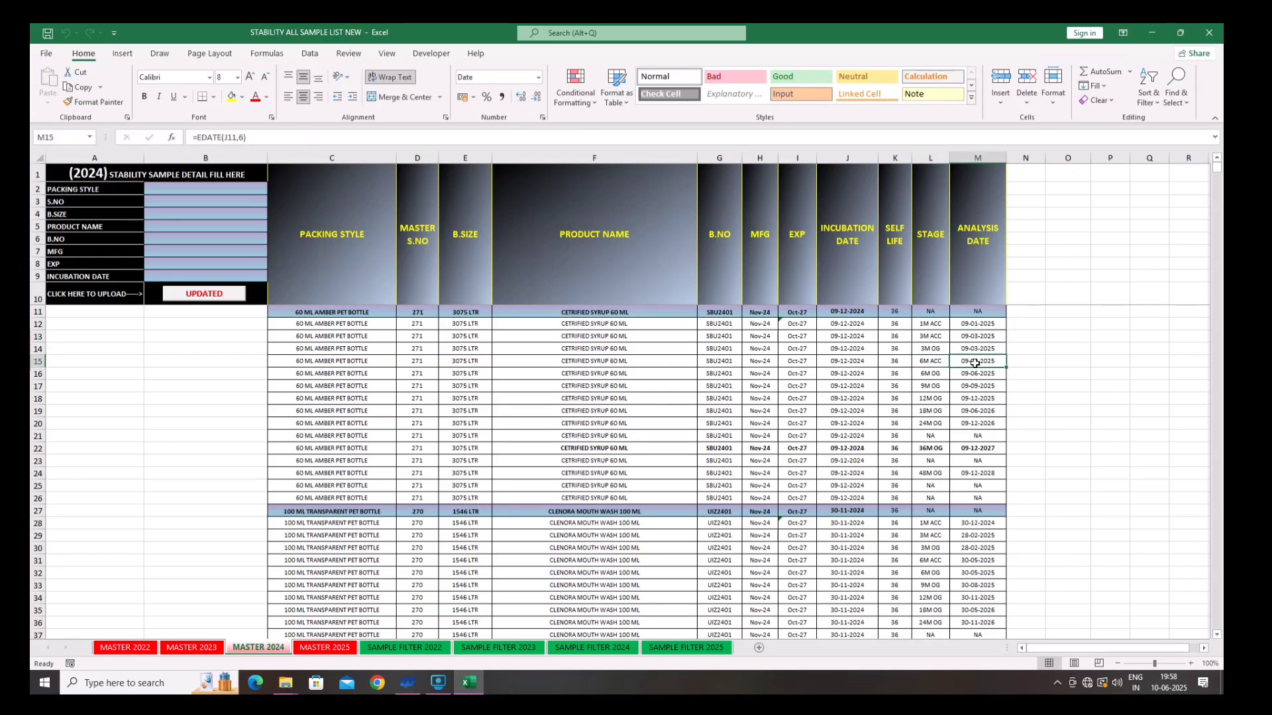
pyautogui.click(932, 390)
pyautogui.click(979, 389)
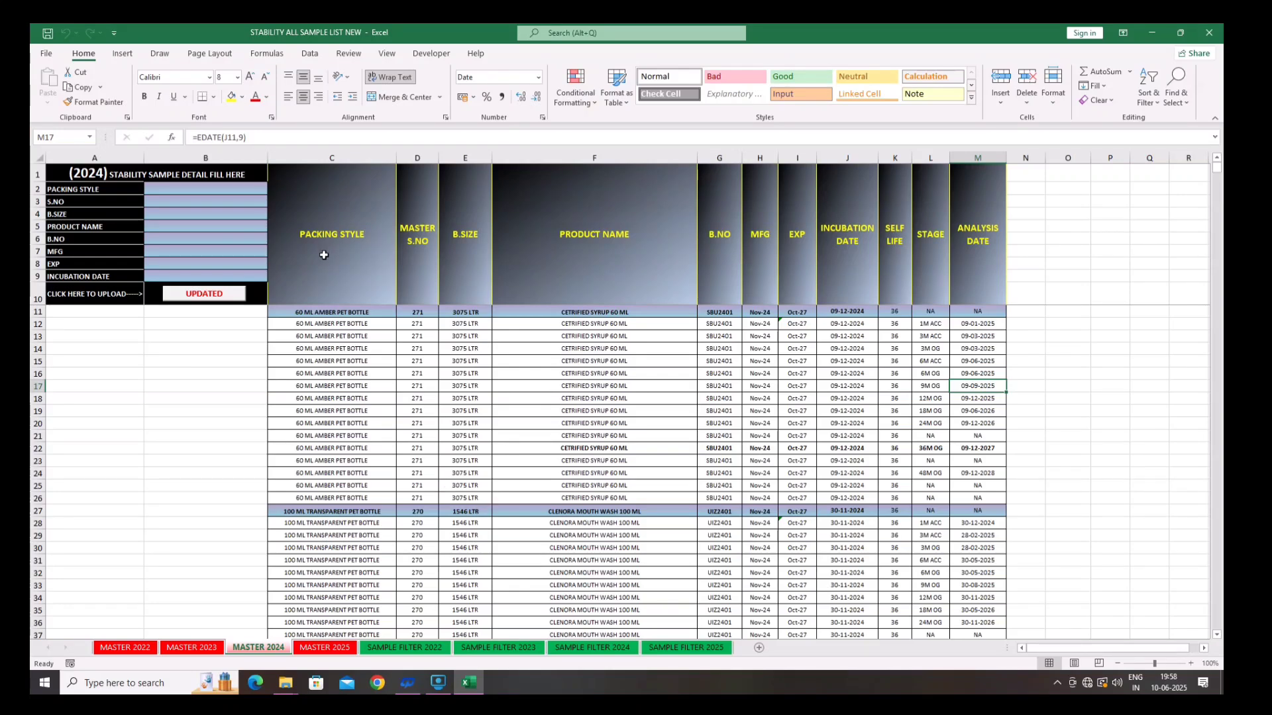
# - On the MASTER 2025 sheet, enter BLISTER as the packing style in the sample detail form
pyautogui.click(326, 649)
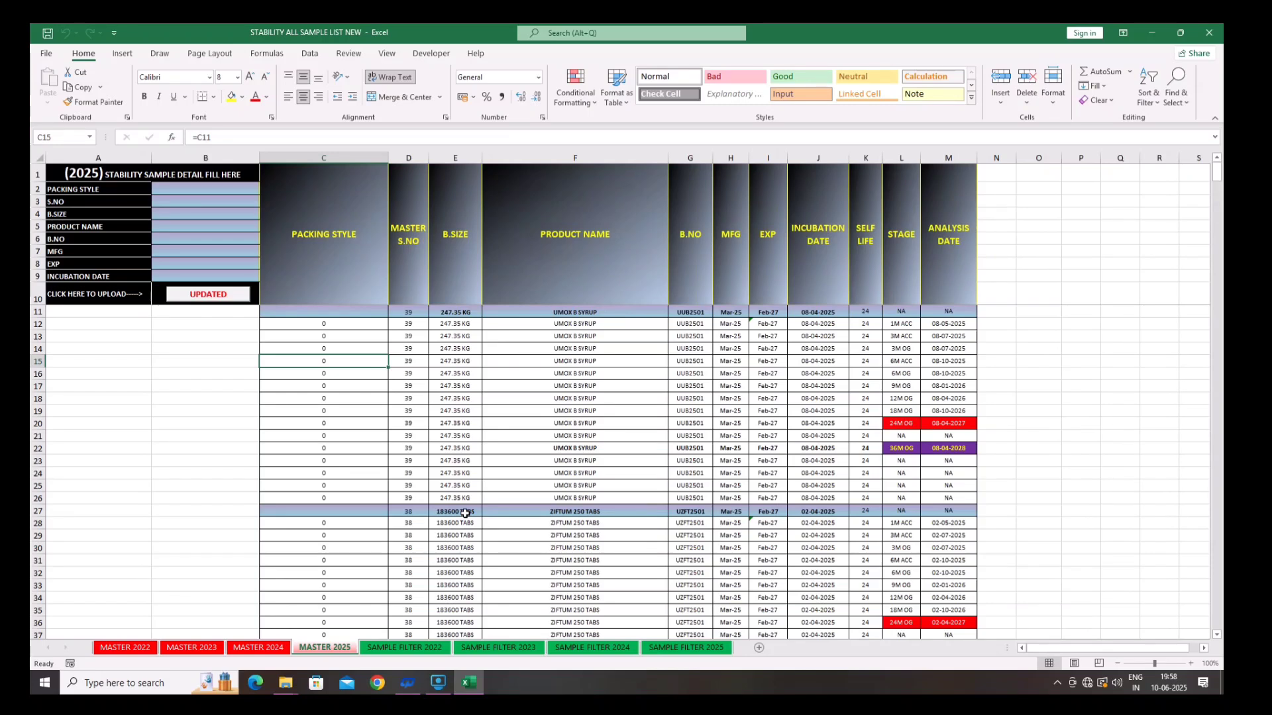
pyautogui.click(215, 192)
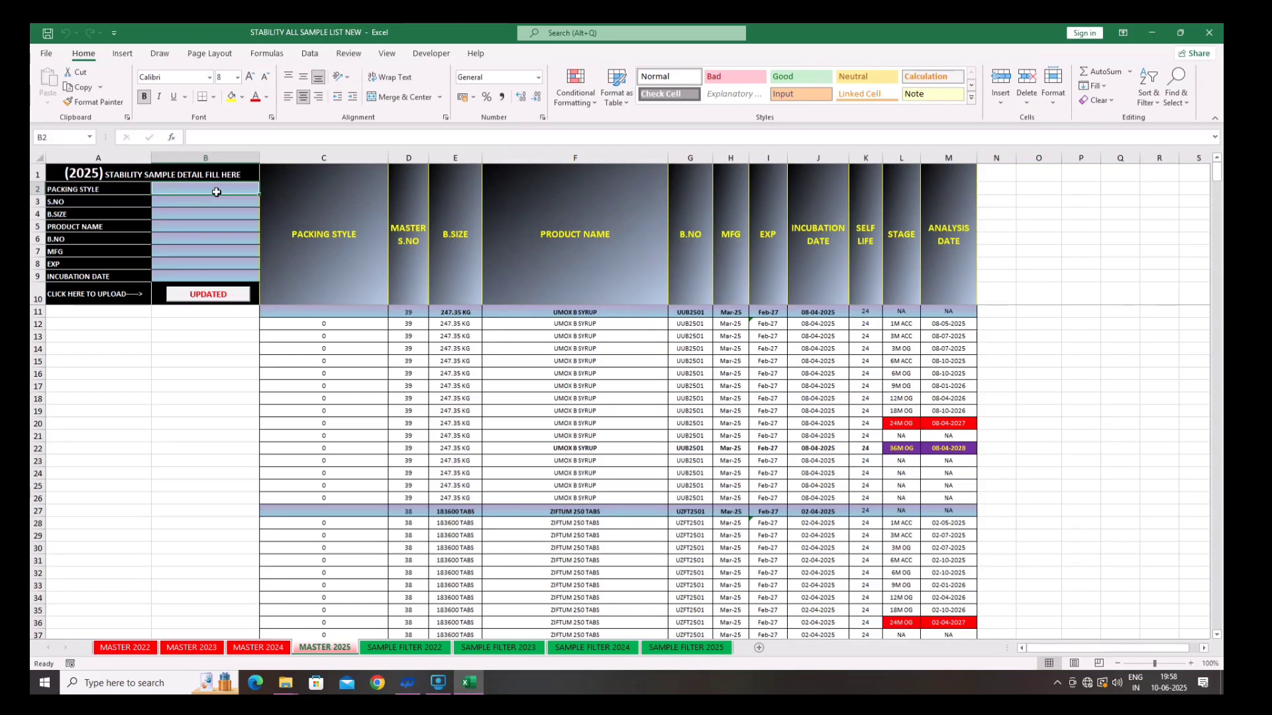
pyautogui.write('BLI')
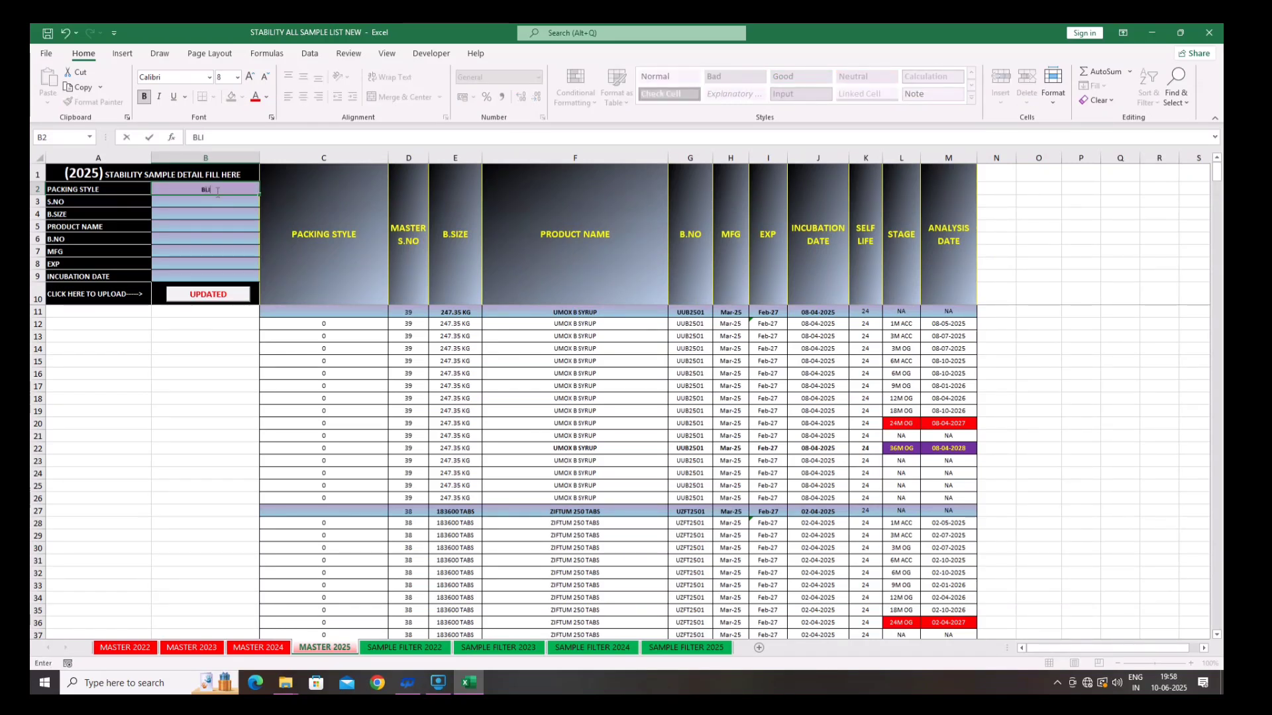
pyautogui.write('STER')
# - Check the latest master serial number, and fill in S.NO 40 and B.SIZE 1000 TABS in the sample form
pyautogui.click(193, 202)
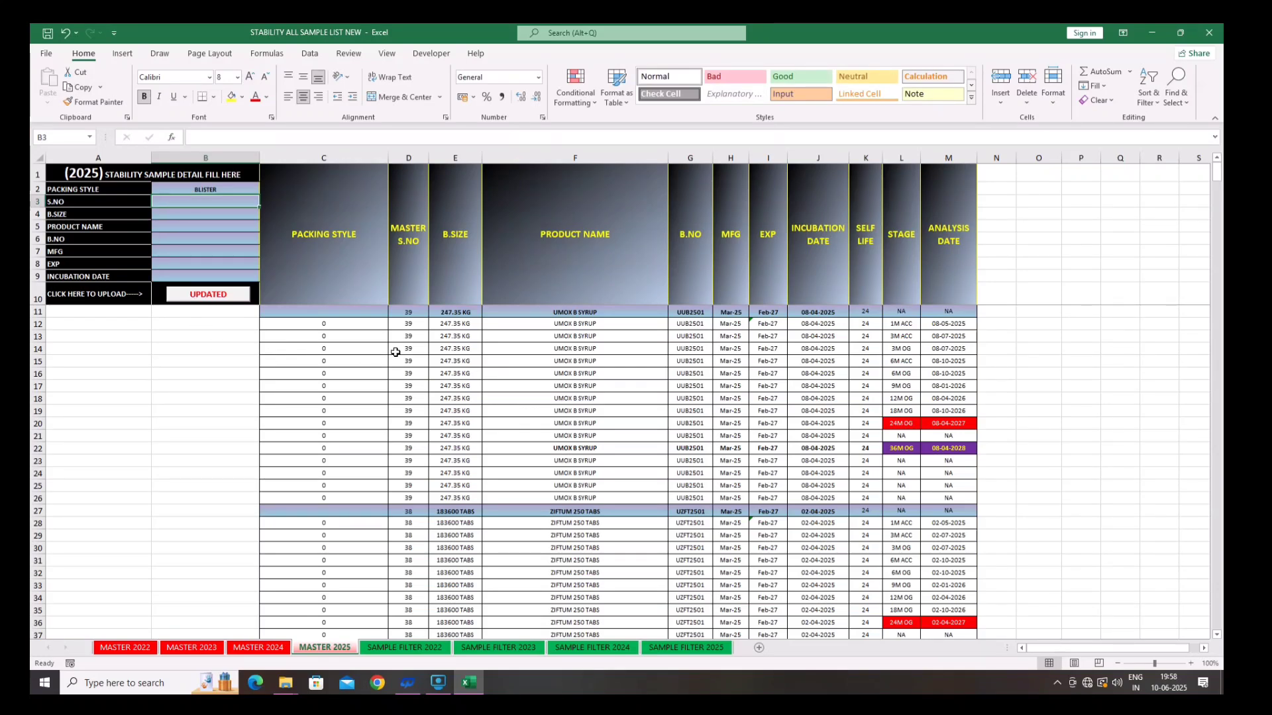
pyautogui.click(416, 315)
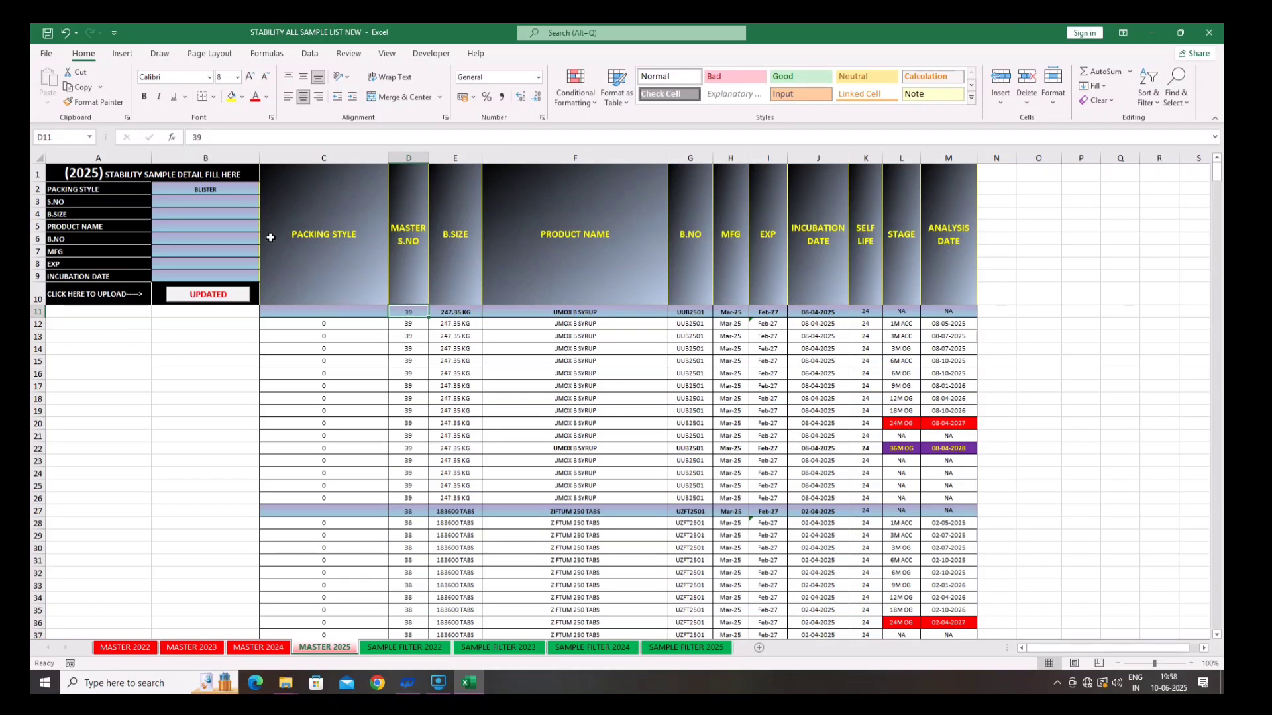
pyautogui.click(220, 205)
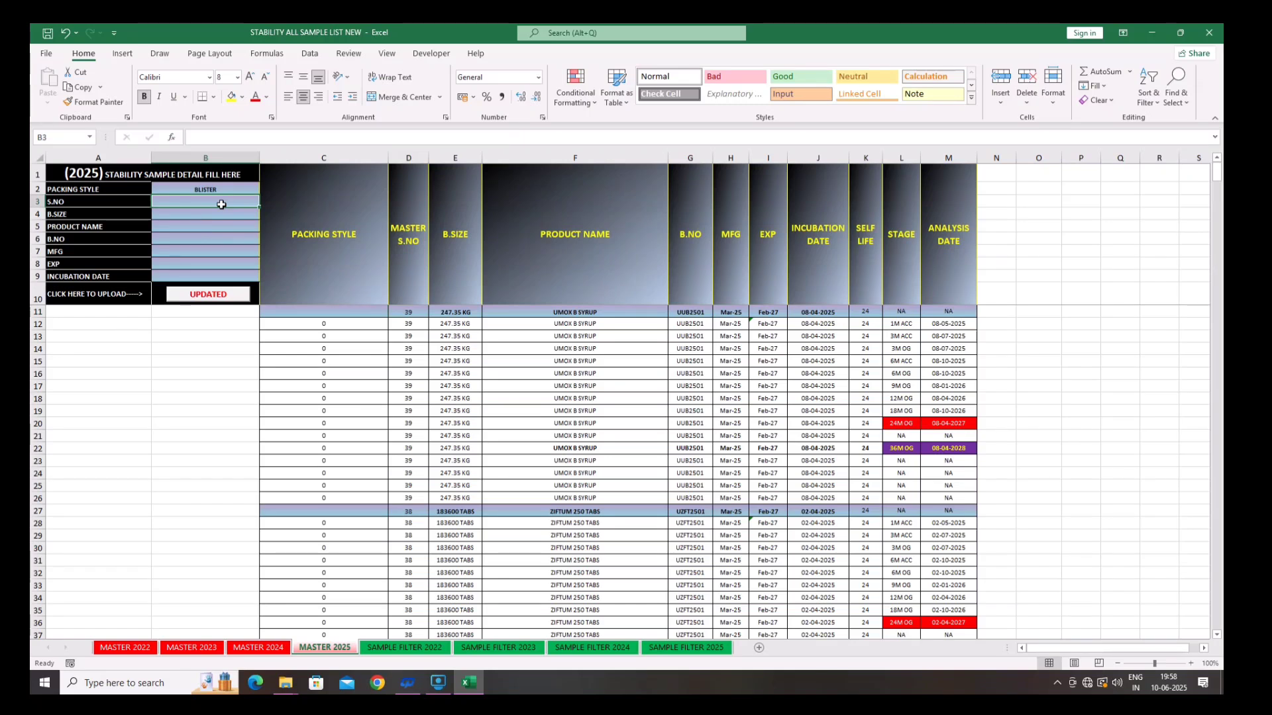
pyautogui.write('4')
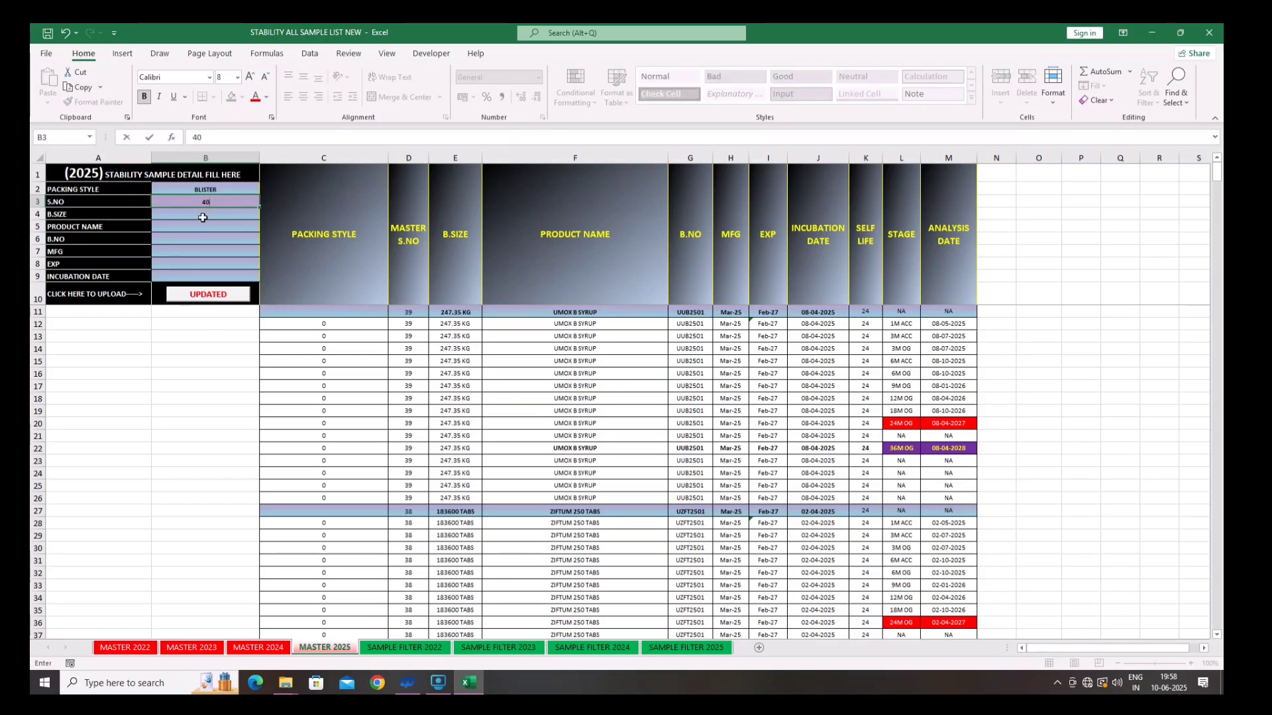
pyautogui.write('0')
pyautogui.press('Return')
pyautogui.write('1000 TA')
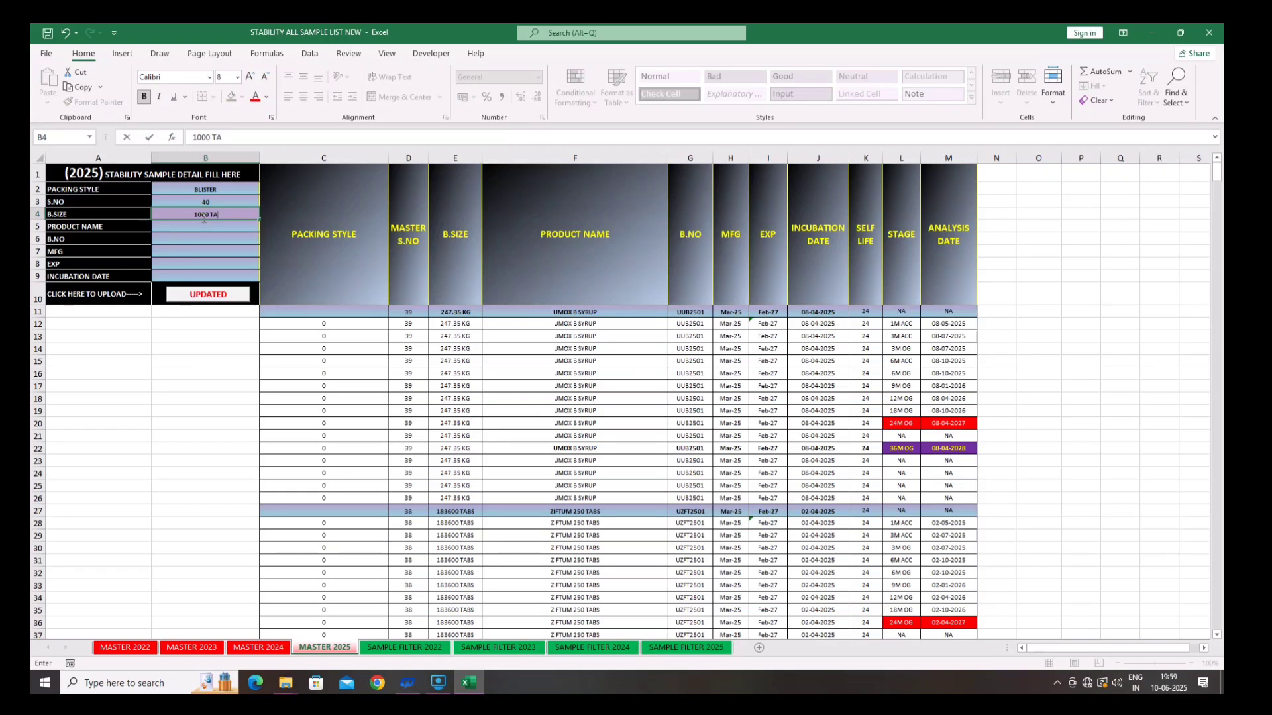
pyautogui.write('BS')
# - Enter PARACETAMOL as the product name and XYZ2501 as the B.NO in the sample form
pyautogui.click(174, 227)
pyautogui.write('P')
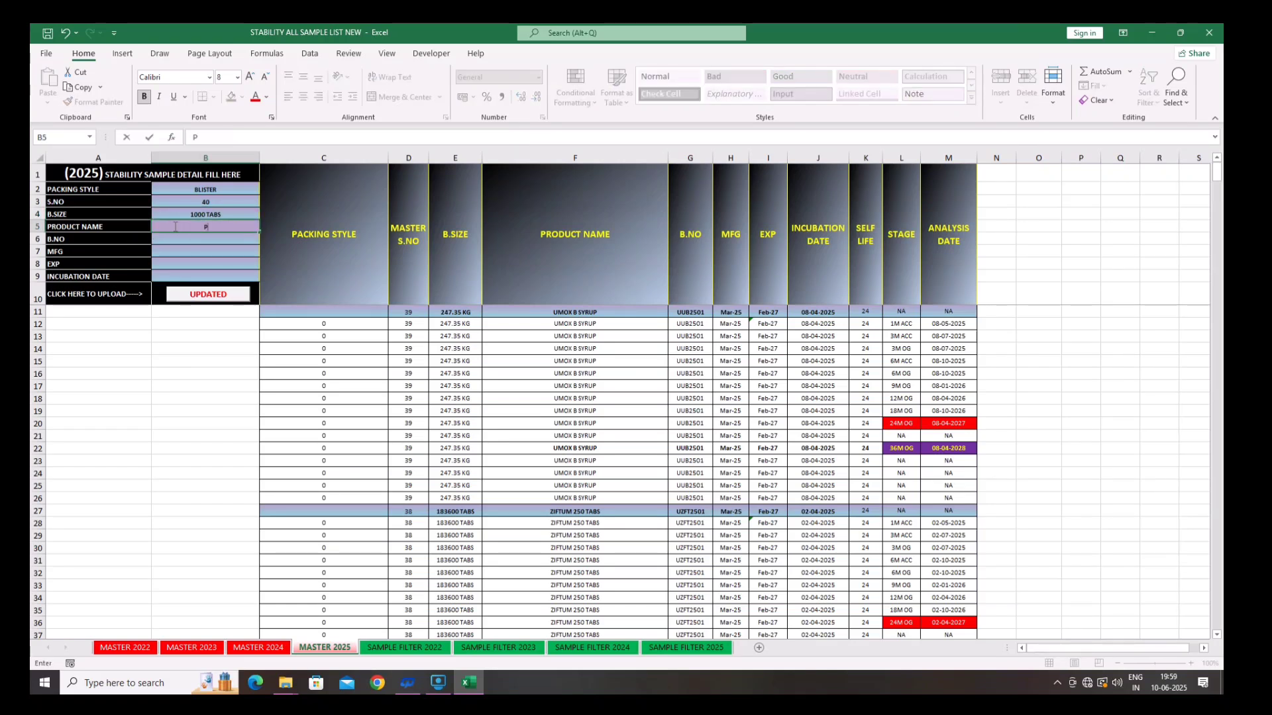
pyautogui.write('ARACETAMOL')
pyautogui.click(194, 238)
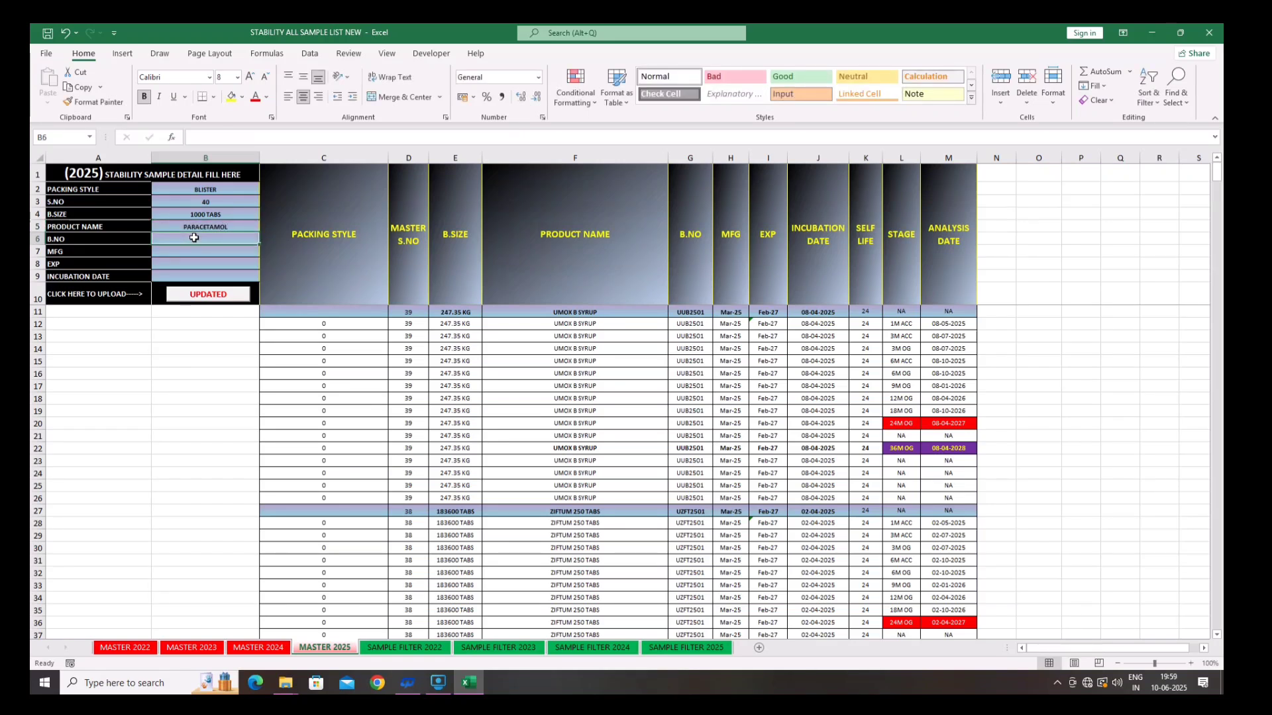
pyautogui.write('xY')
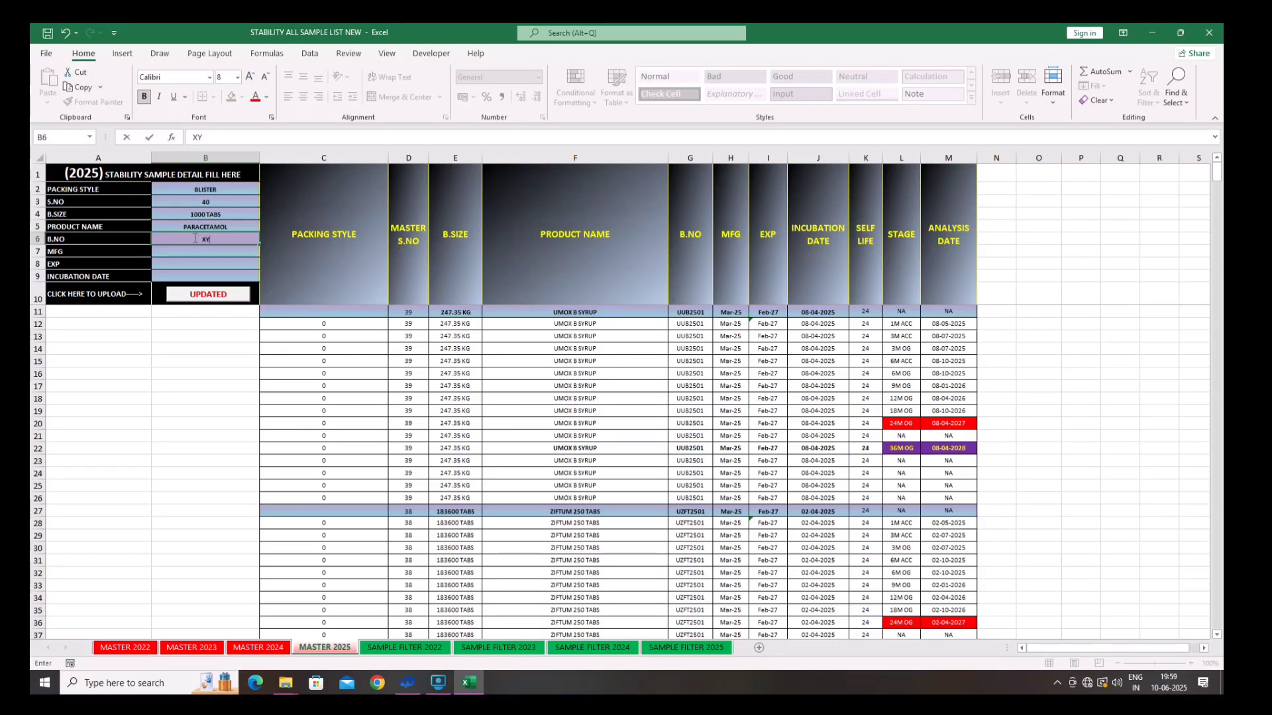
pyautogui.write('Z2501')
# - Set the sample's MFG date to 06/2025 and its EXP date to 05/2028
pyautogui.click(200, 250)
pyautogui.write('0')
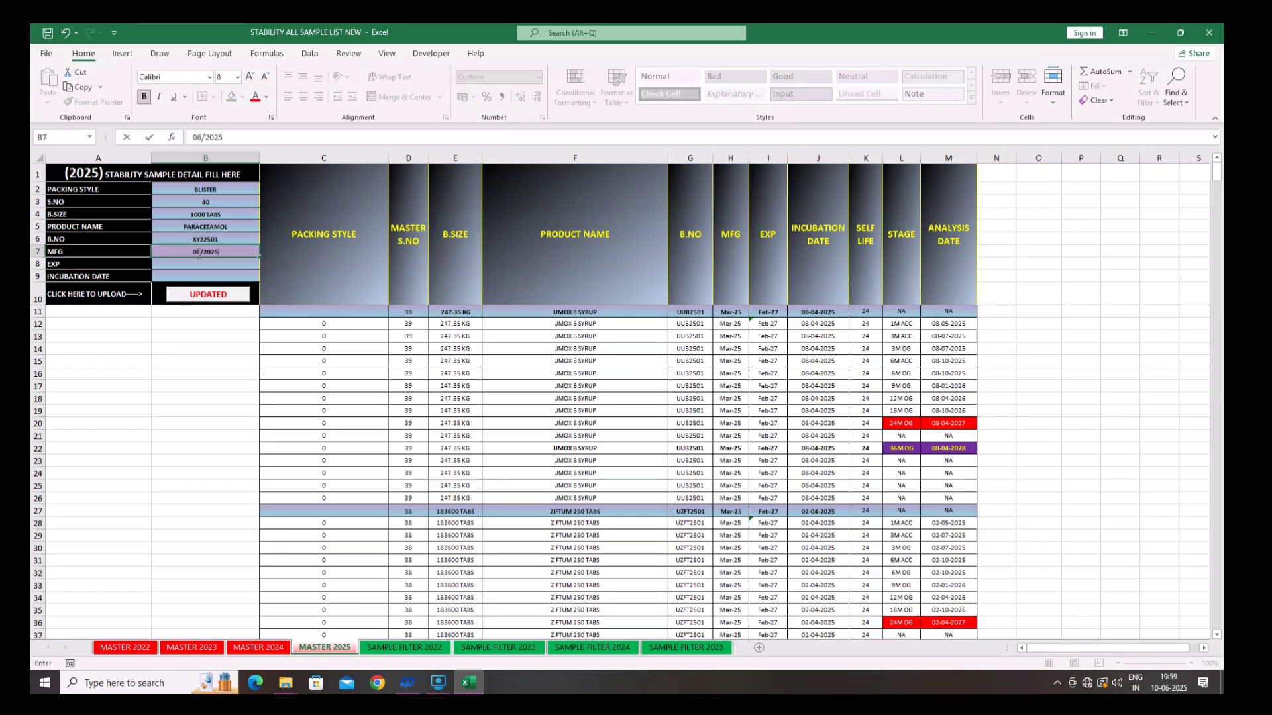
pyautogui.write('6/2025')
pyautogui.click(188, 265)
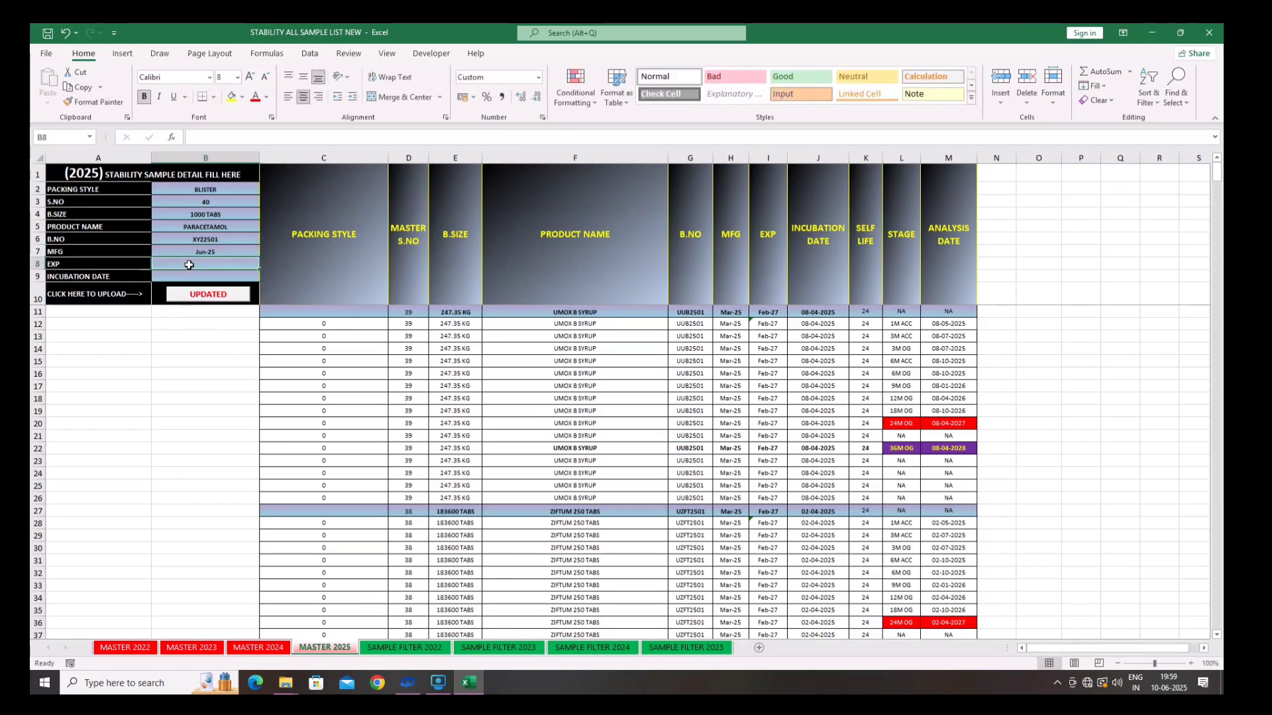
pyautogui.write('05/2028')
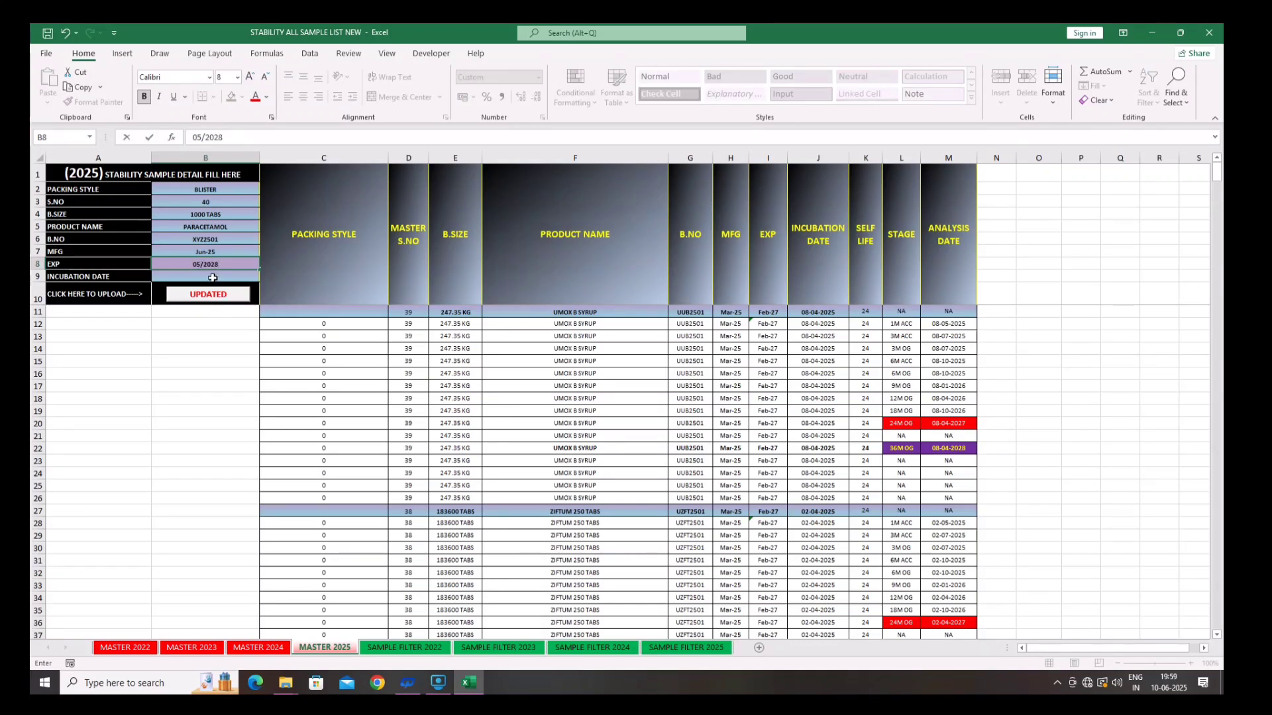
# - Enter 10/06/2025 as the incubation date and upload the completed sample details to the 2025 master list
pyautogui.click(202, 276)
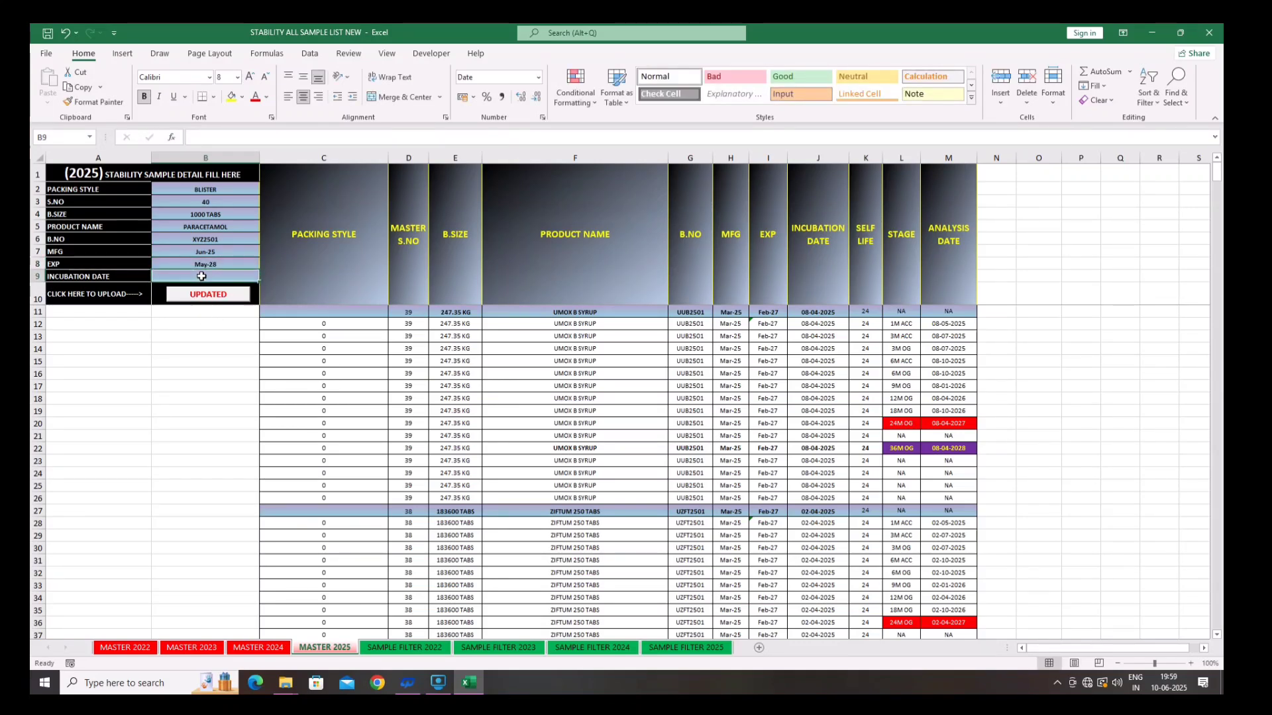
pyautogui.write('10')
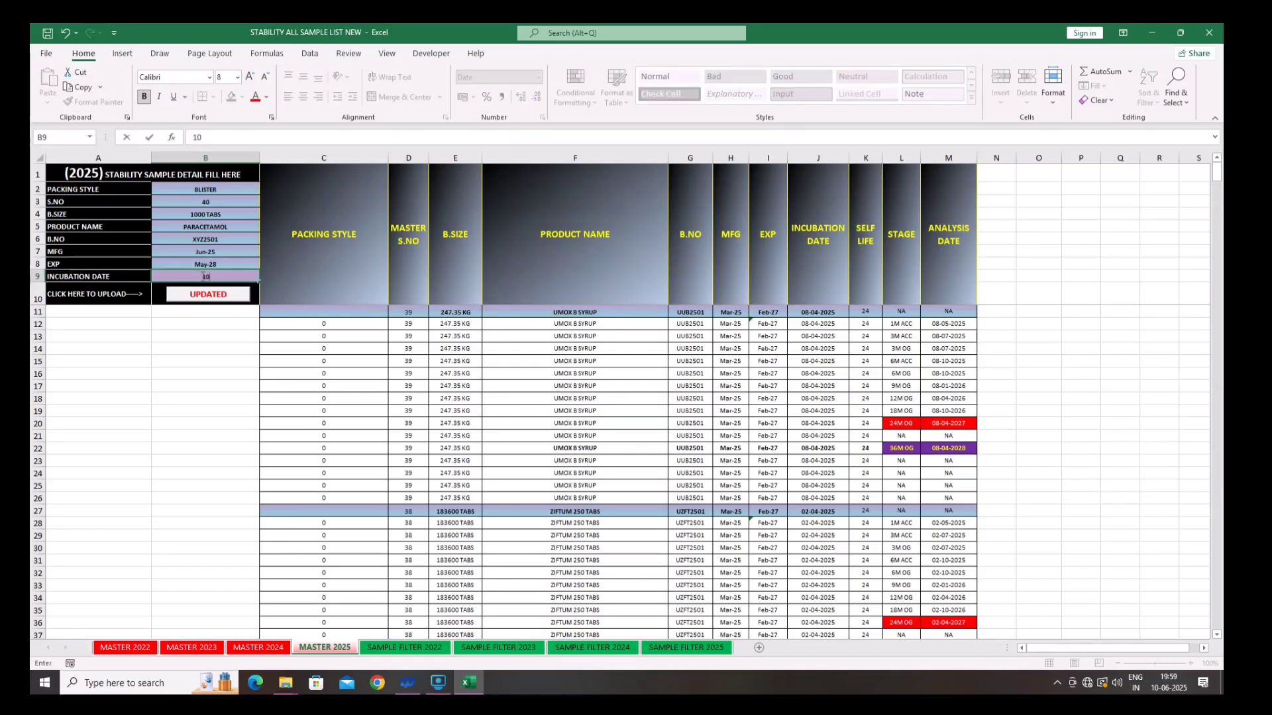
pyautogui.write('/06/2025')
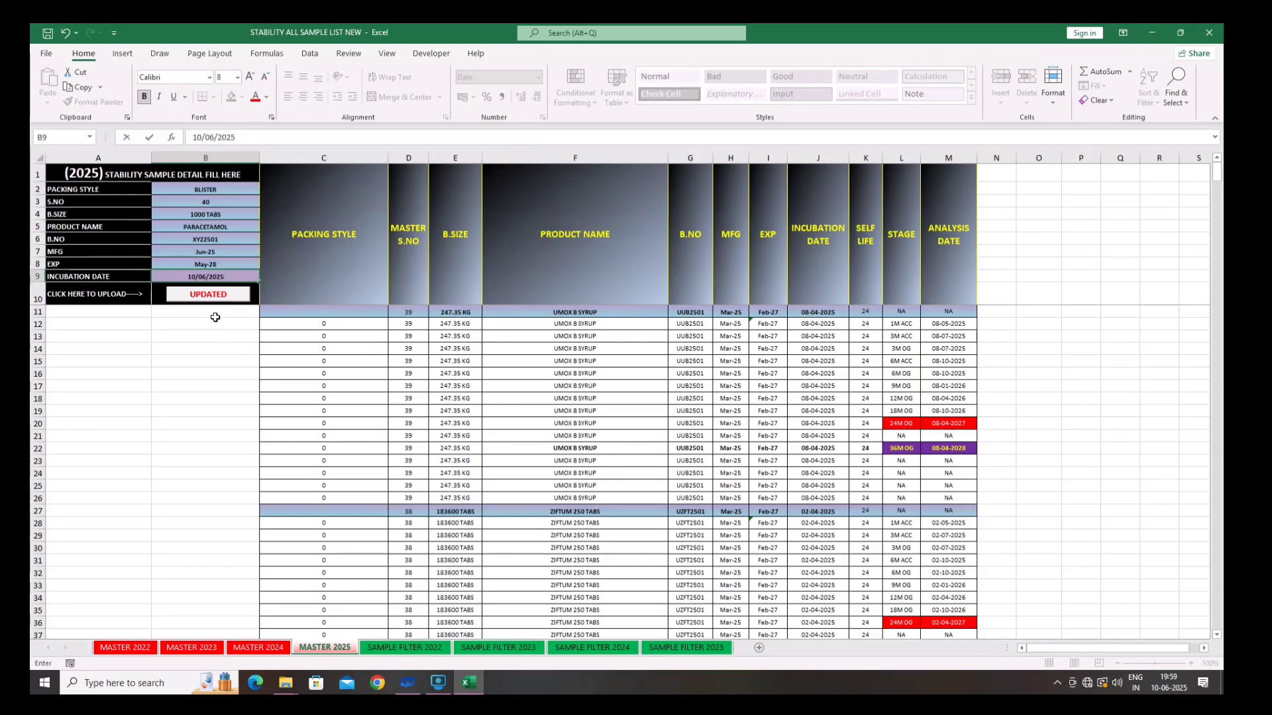
pyautogui.click(212, 295)
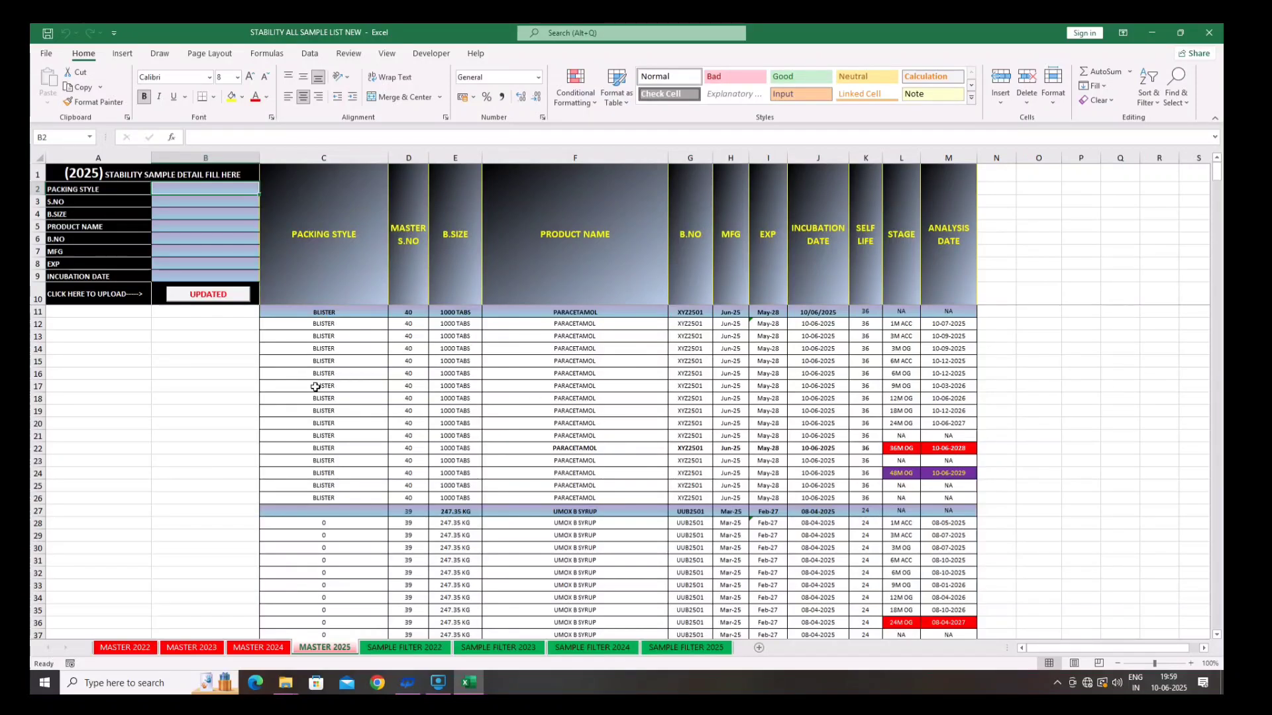
# - Review the uploaded PARACETAMOL entry in row 11, from packing style through MFG and EXP to self life and incubation date
pyautogui.click(308, 312)
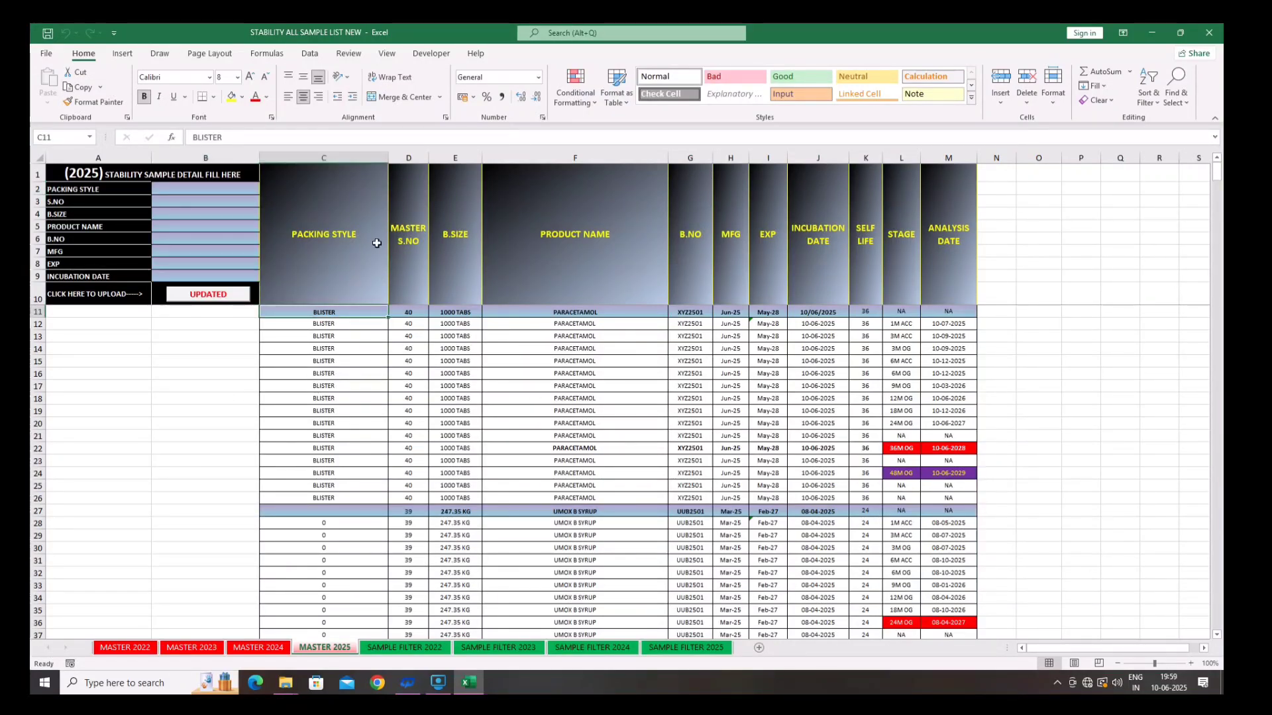
pyautogui.click(409, 314)
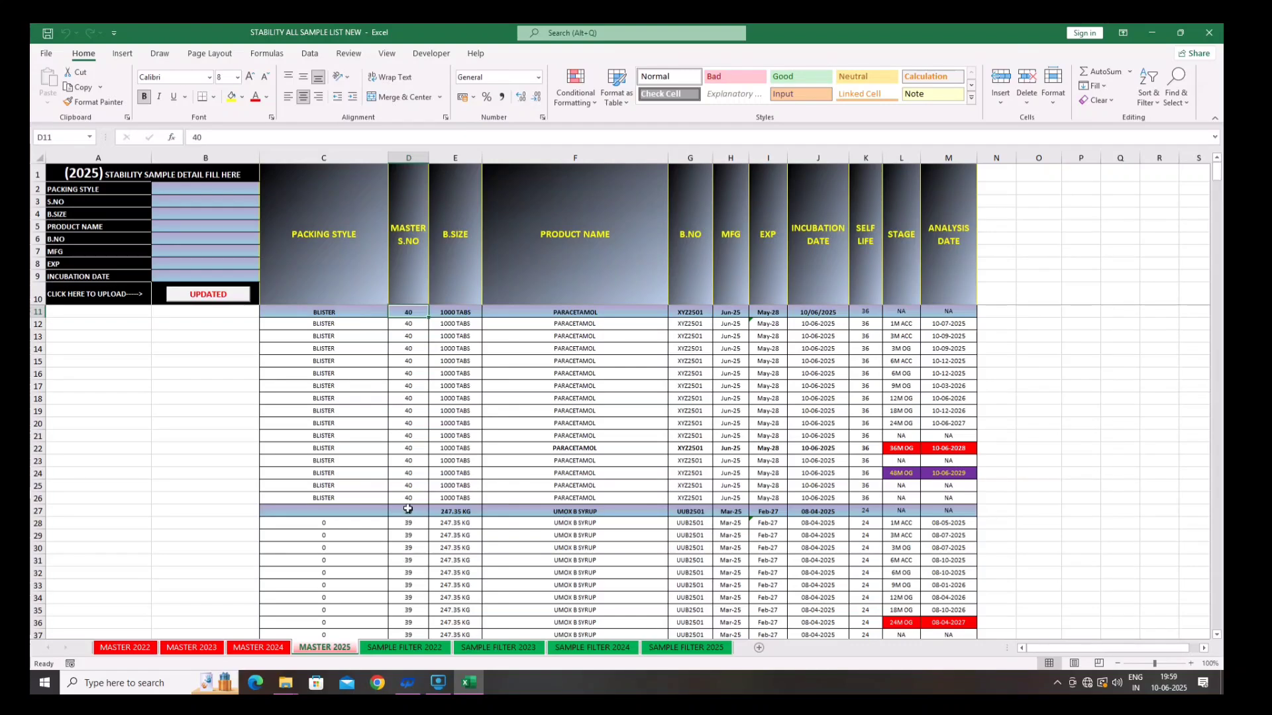
pyautogui.click(457, 312)
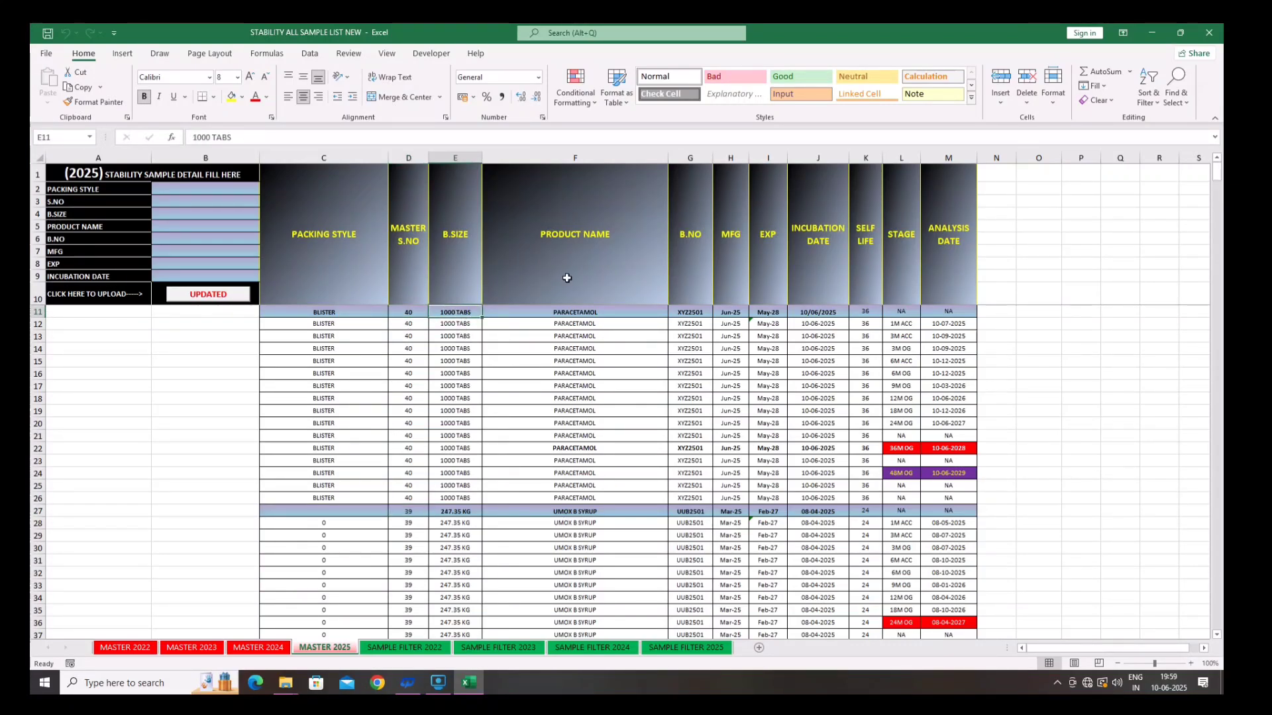
pyautogui.click(575, 312)
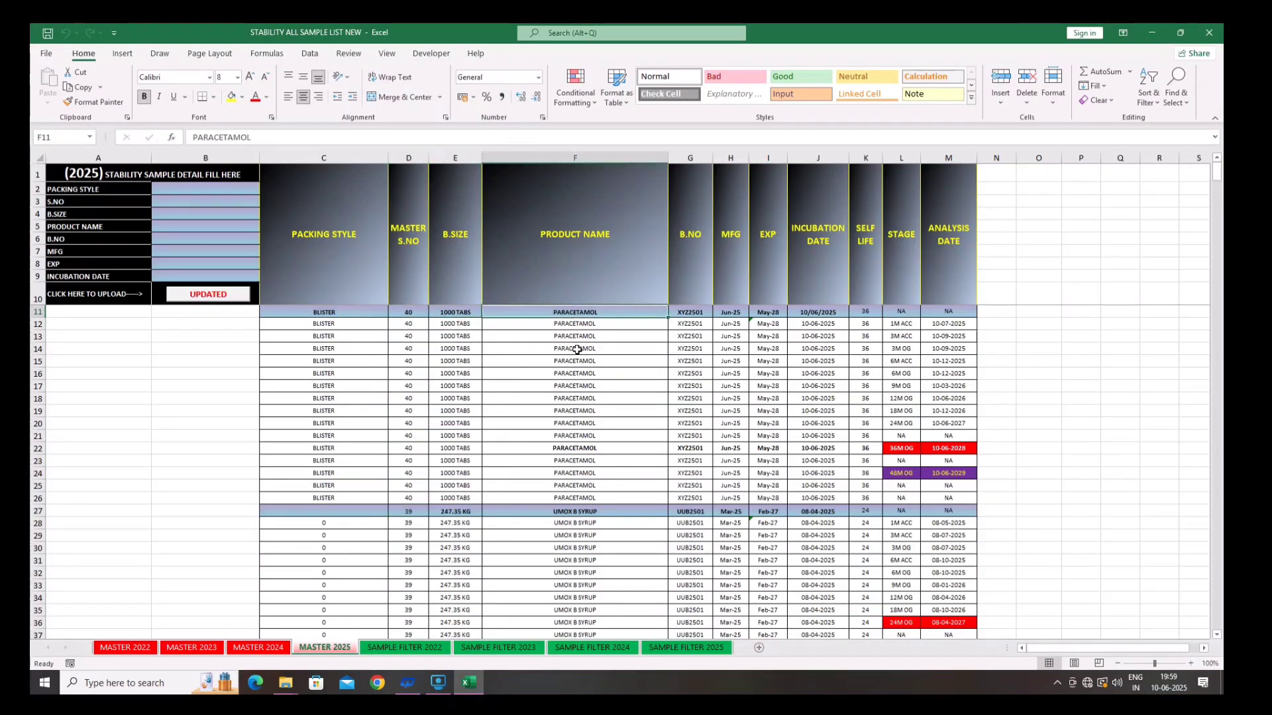
pyautogui.click(692, 312)
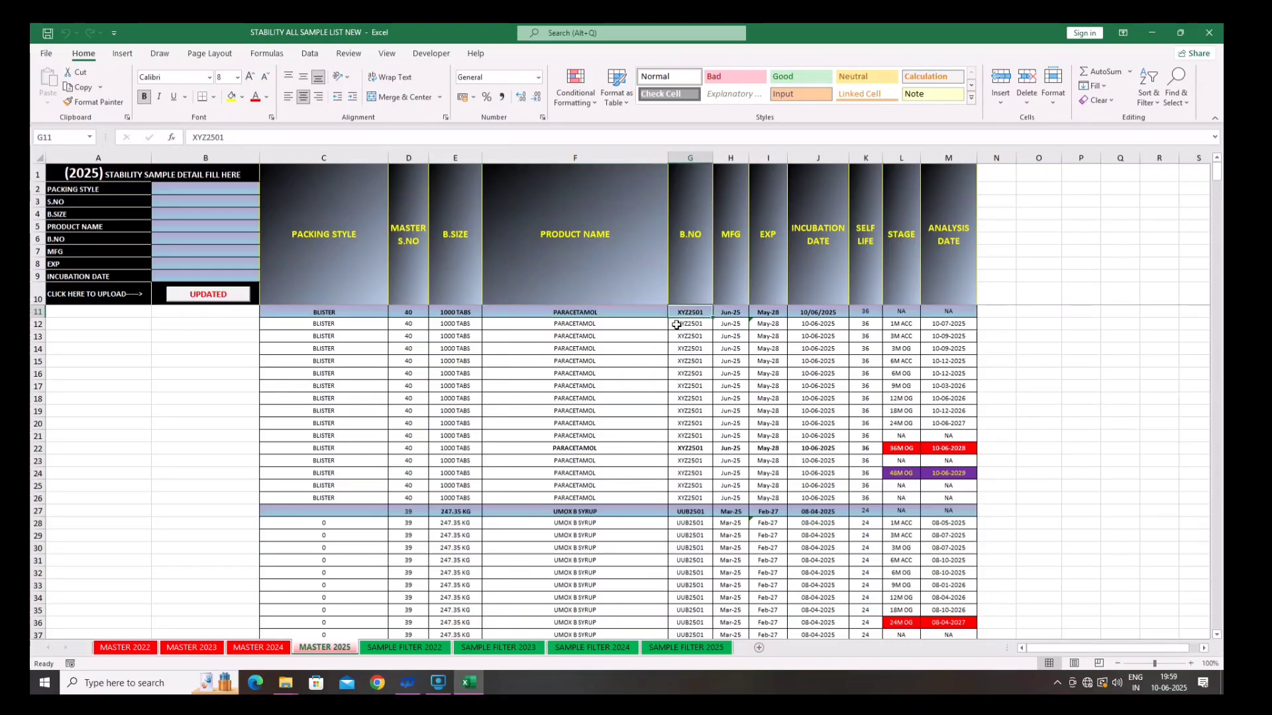
pyautogui.click(727, 312)
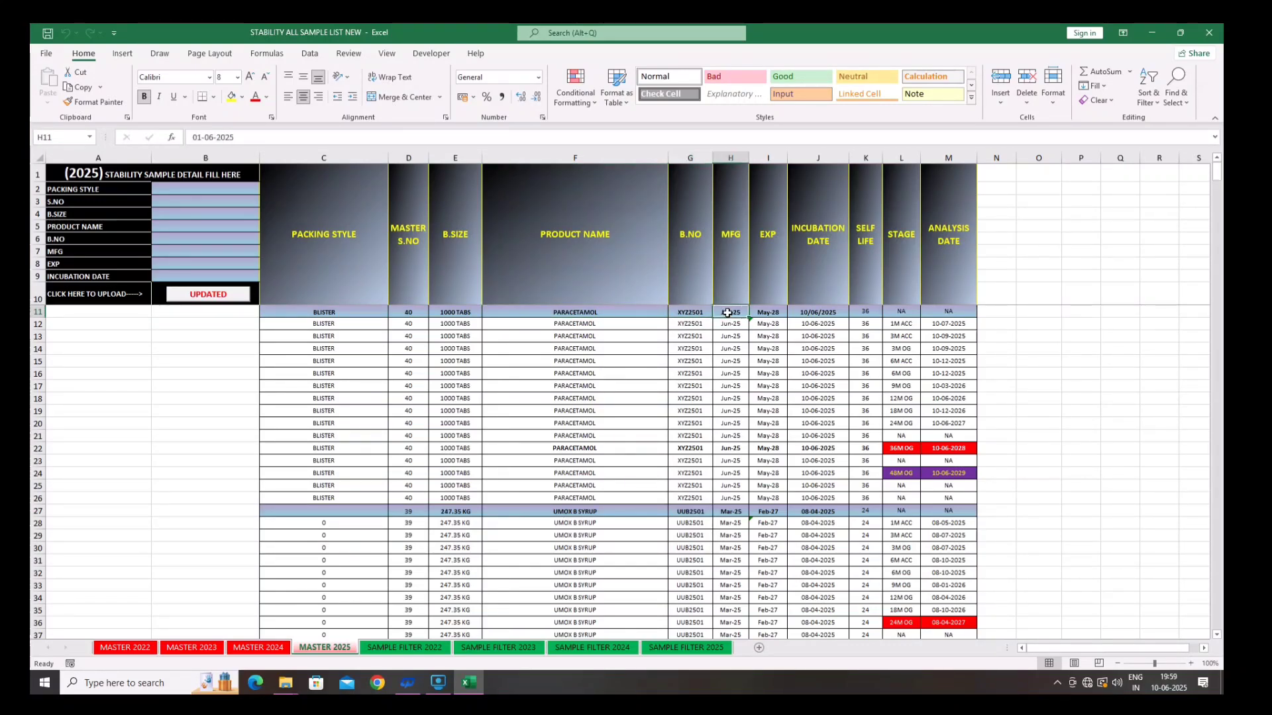
pyautogui.click(767, 313)
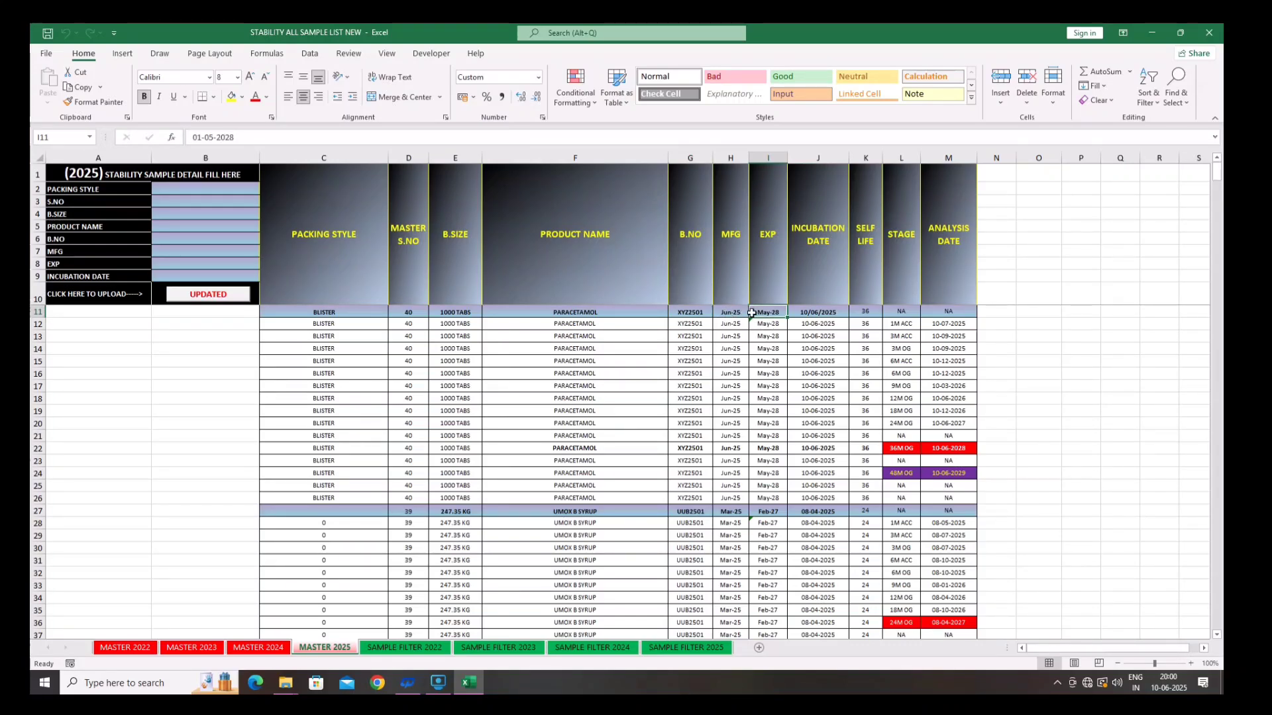
pyautogui.click(867, 314)
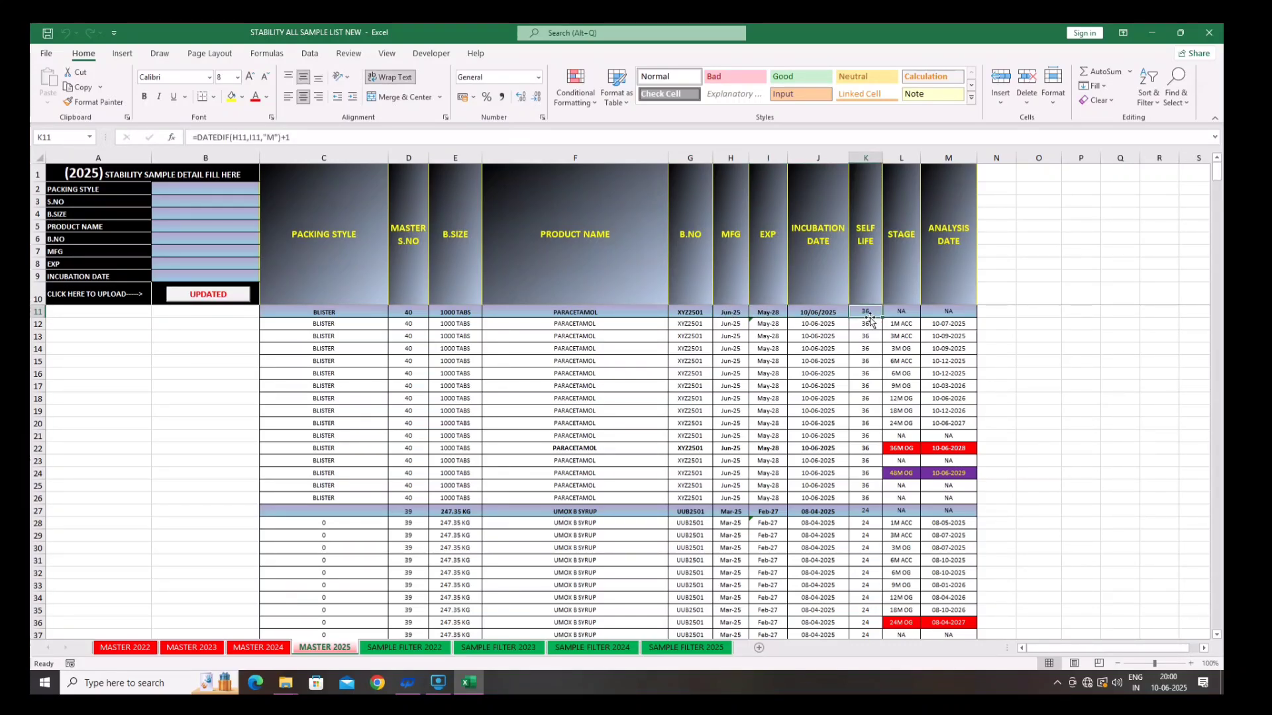
pyautogui.click(804, 316)
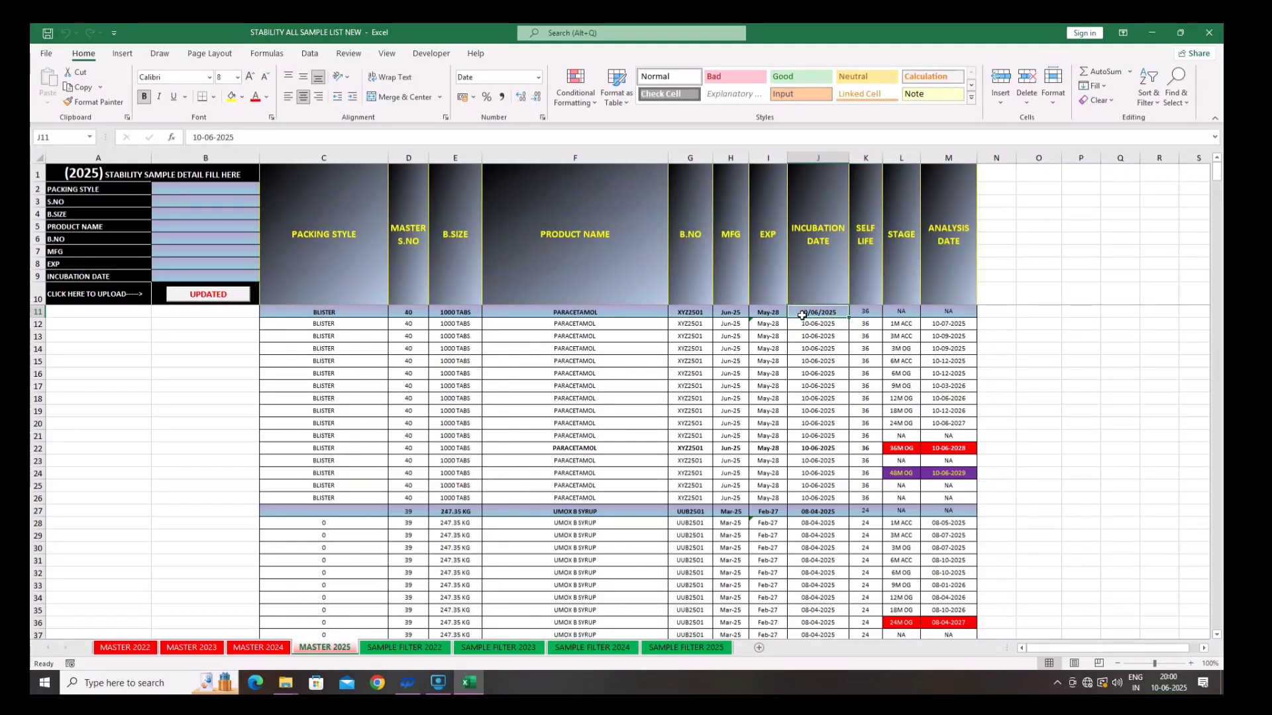
# - Examine the PARACETAMOL sample's stages and analysis dates, including the highlighted 36M OG and 48M OG rows
pyautogui.click(892, 328)
pyautogui.click(947, 324)
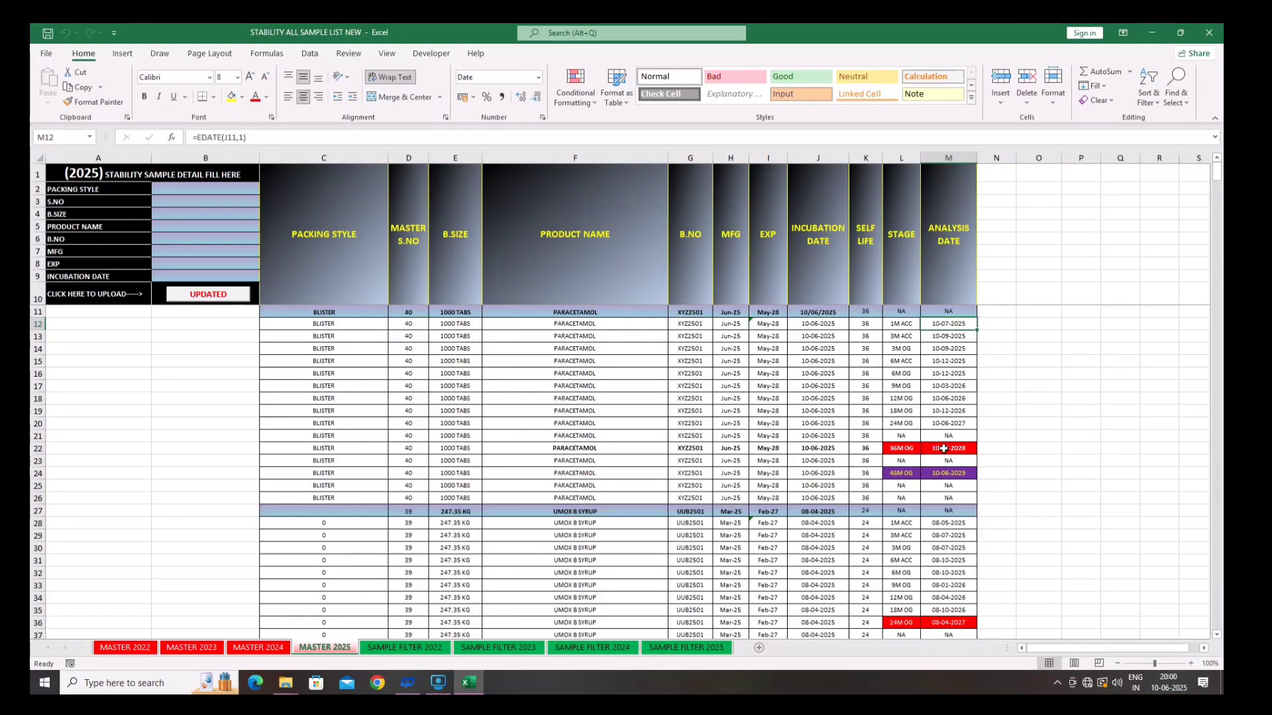
pyautogui.click(897, 452)
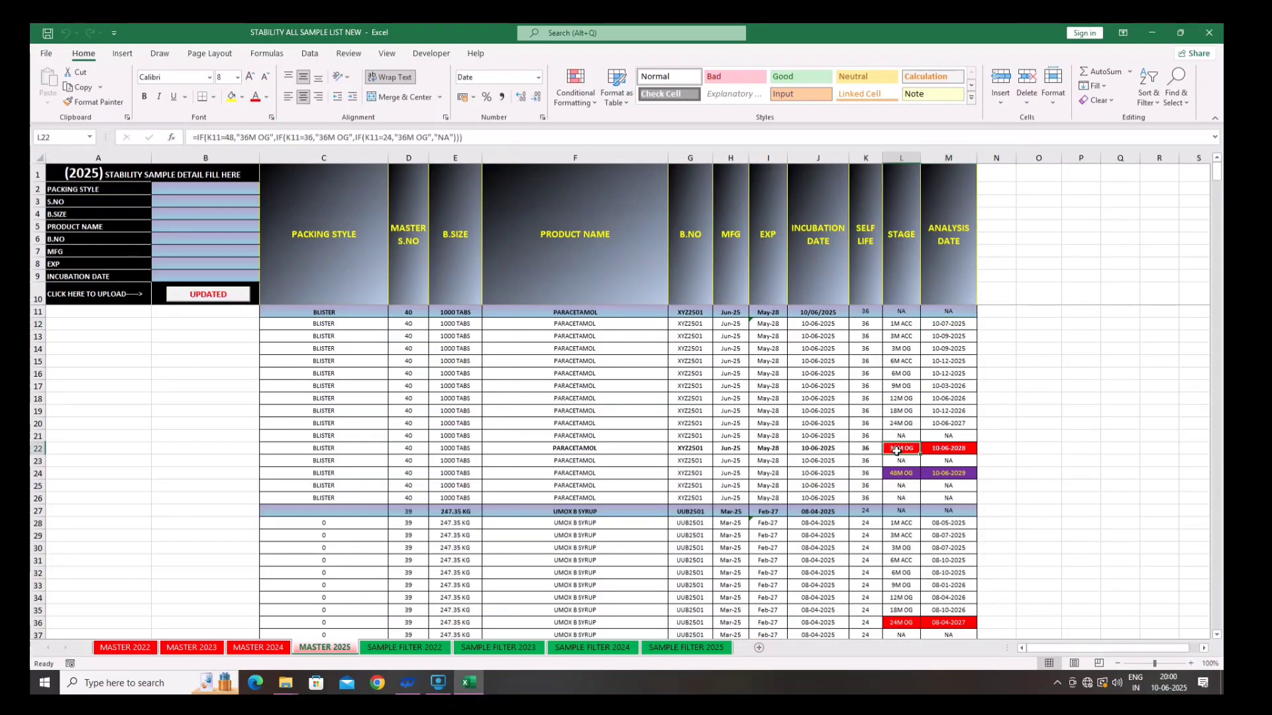
pyautogui.click(935, 450)
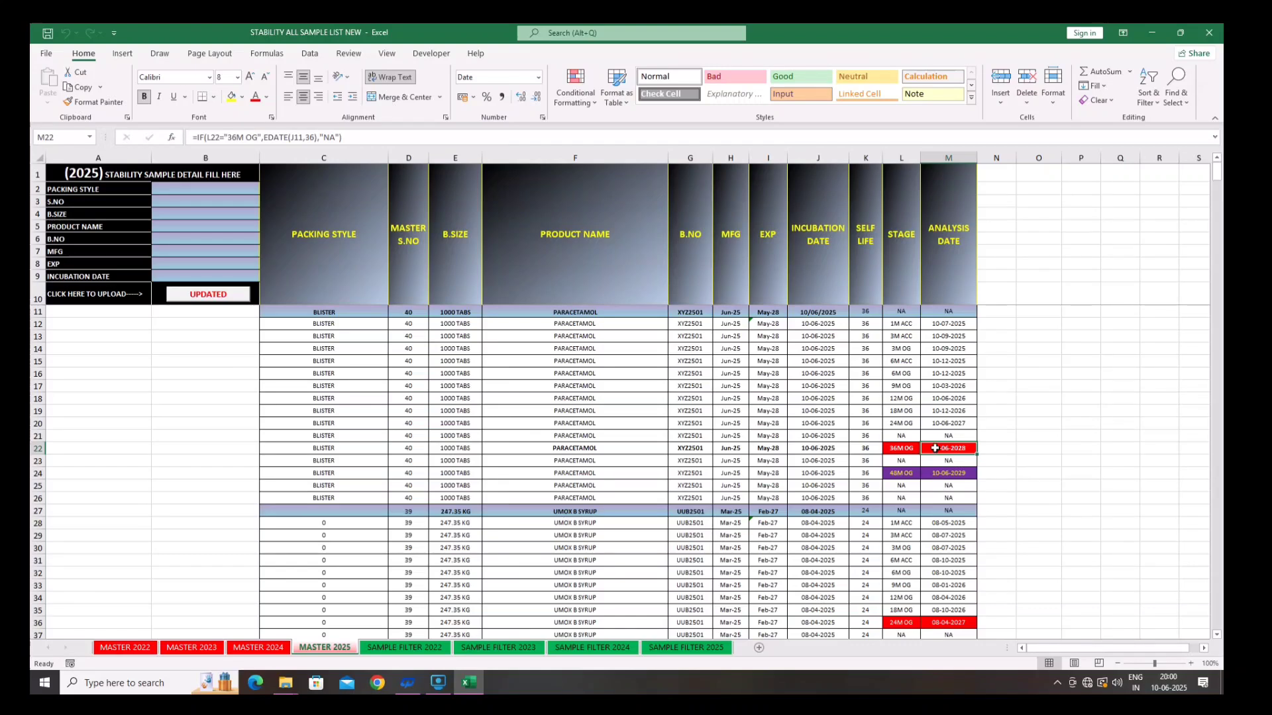
pyautogui.click(895, 352)
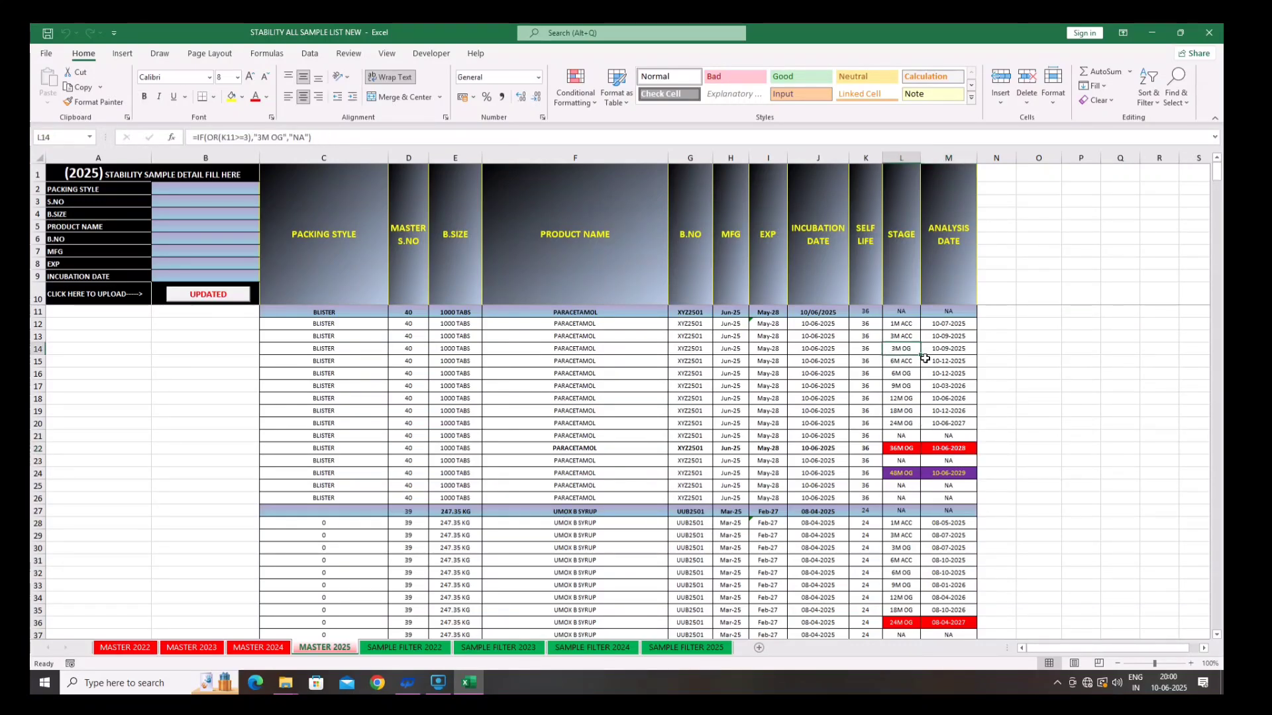
pyautogui.click(898, 374)
pyautogui.click(899, 400)
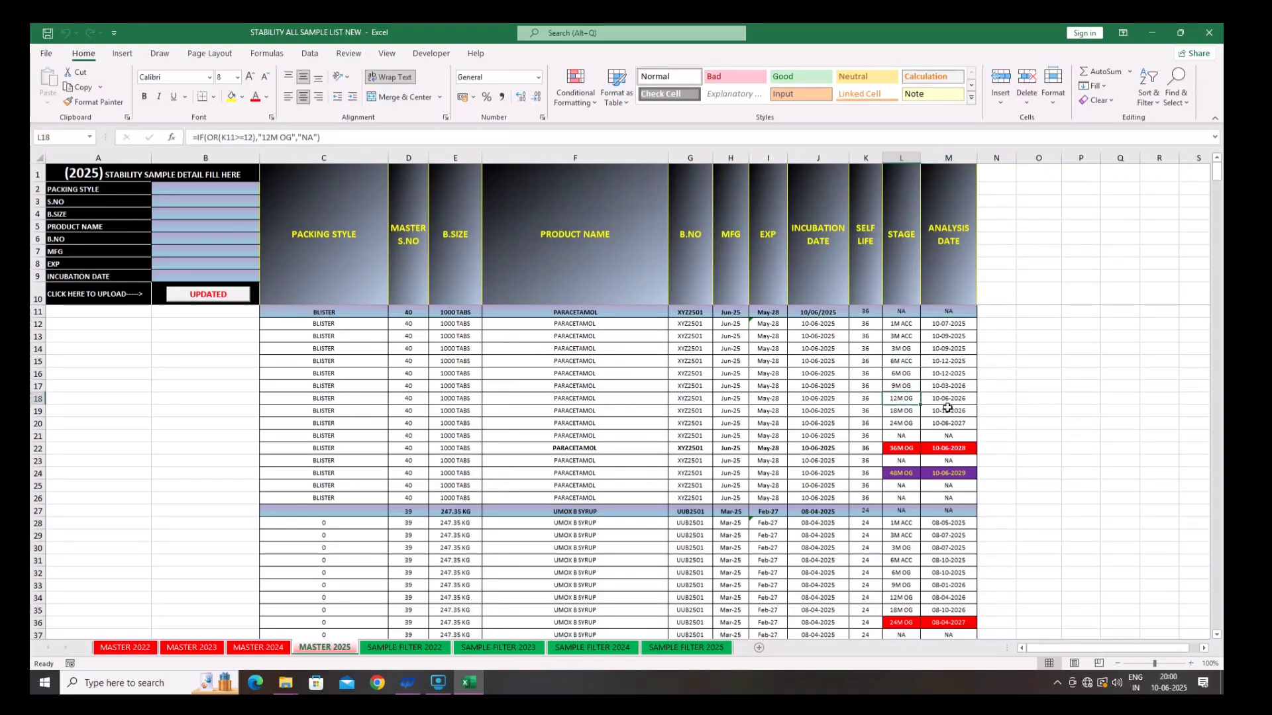
pyautogui.click(892, 411)
pyautogui.click(894, 425)
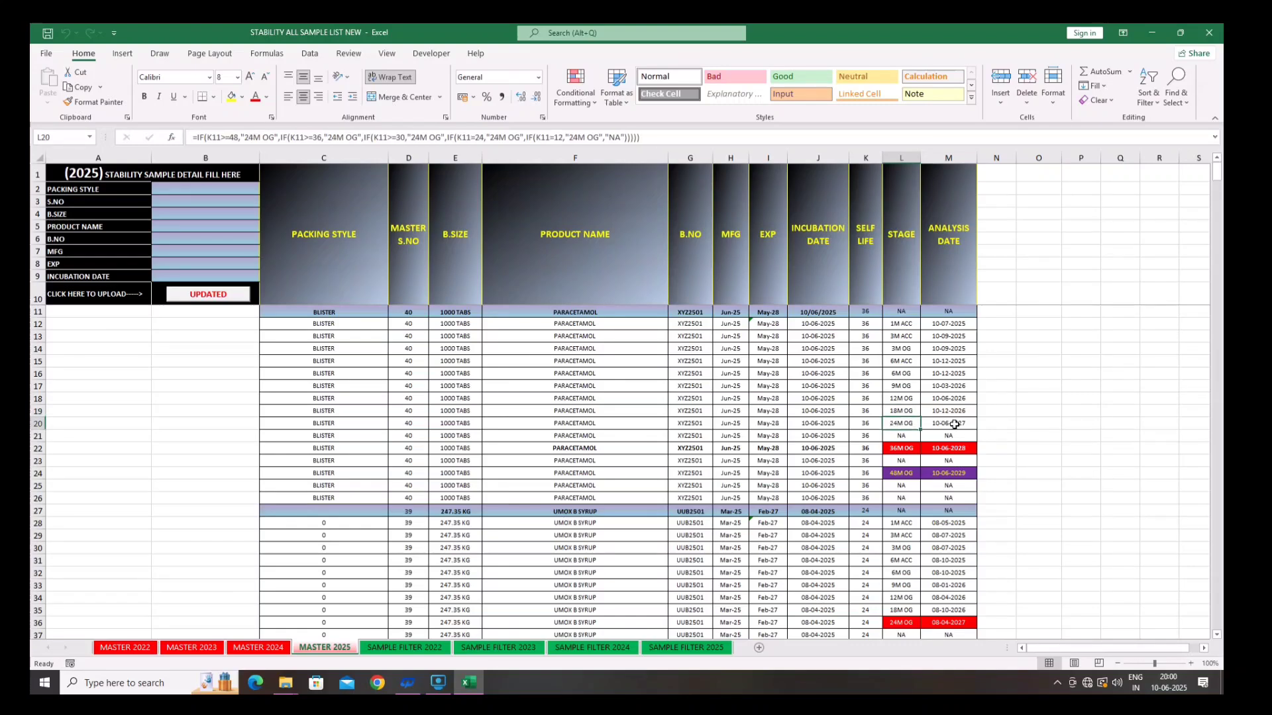
pyautogui.click(903, 450)
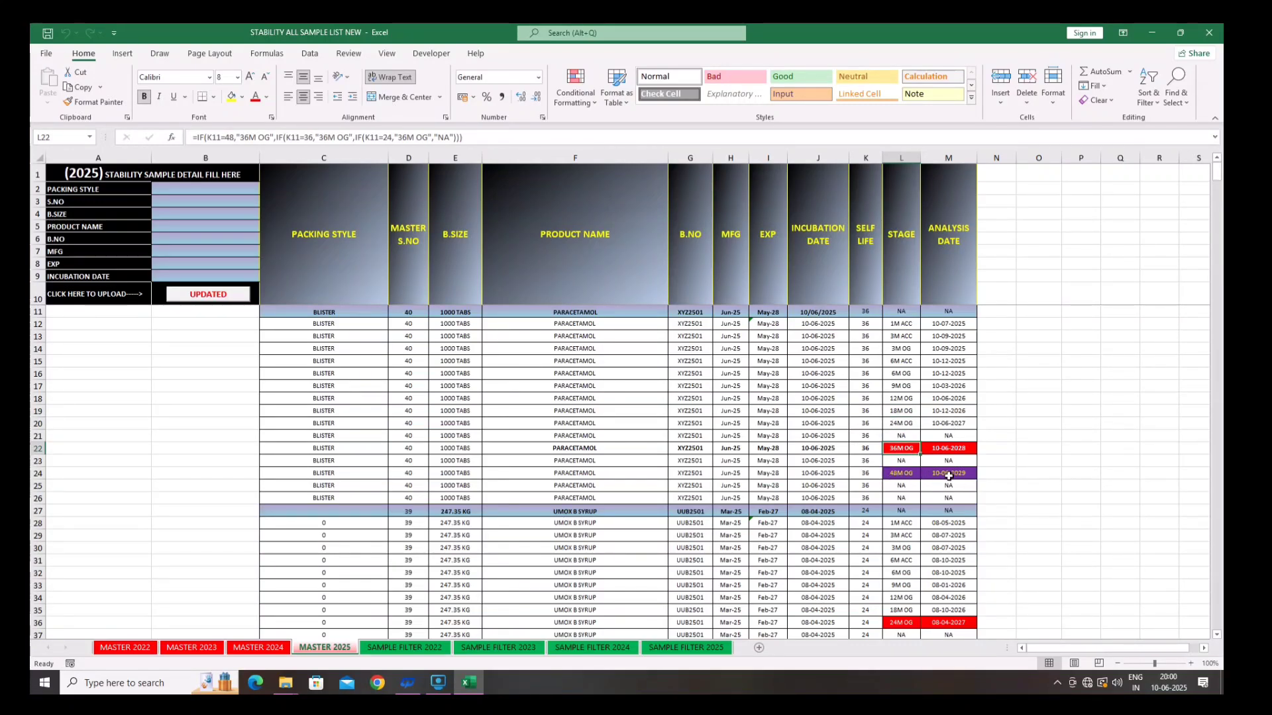
pyautogui.click(948, 476)
pyautogui.click(901, 473)
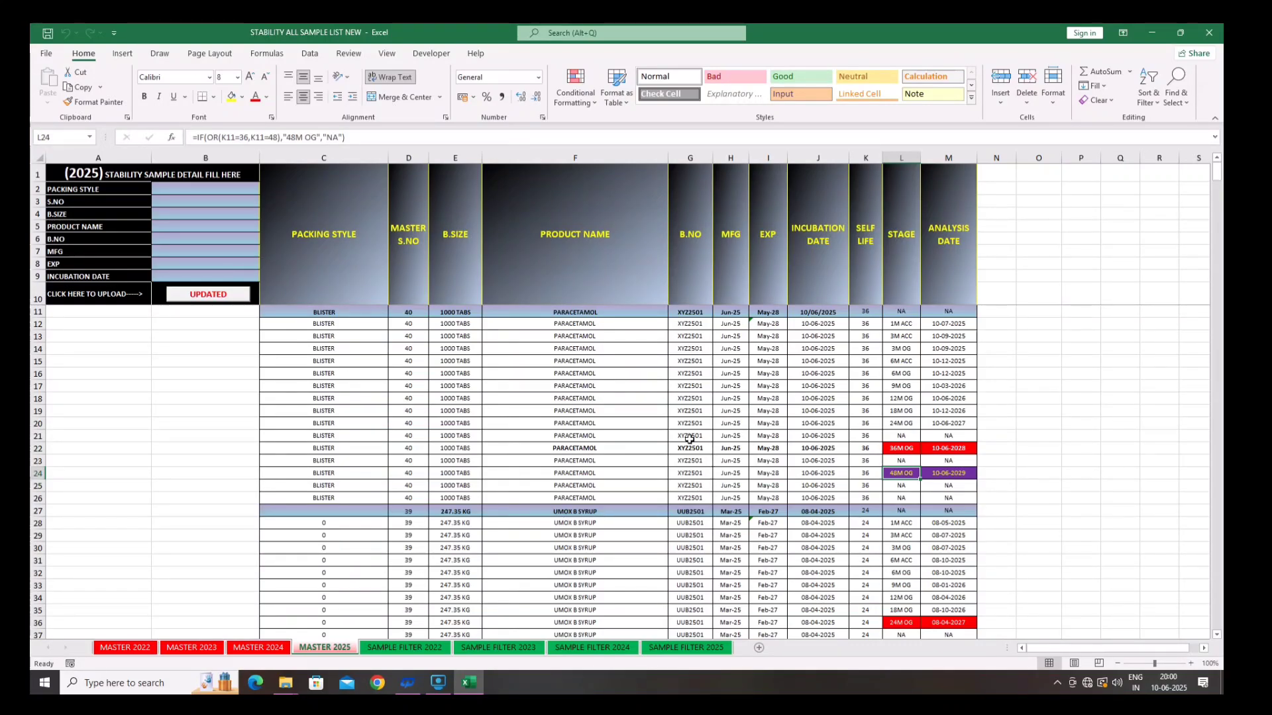
# - Fill in ALU ALU as the packing style and 41 as the S.NO in the 2025 sample form
pyautogui.click(211, 190)
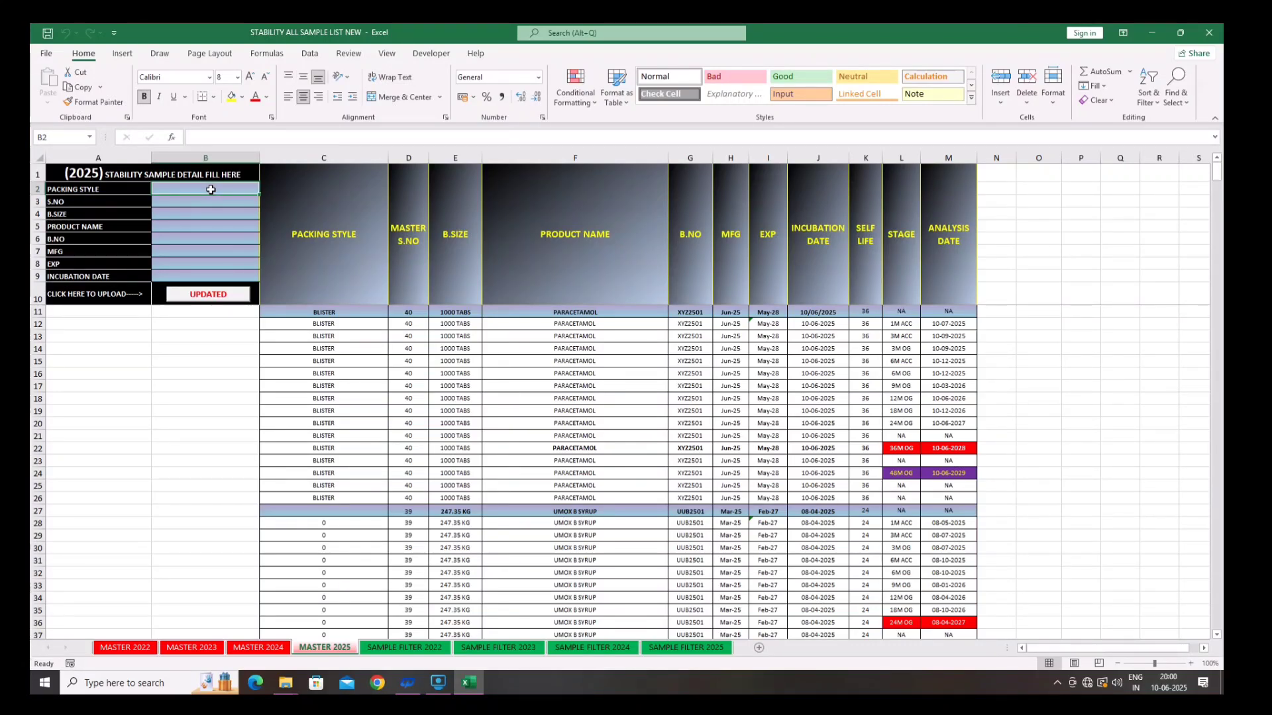
pyautogui.write('ALU')
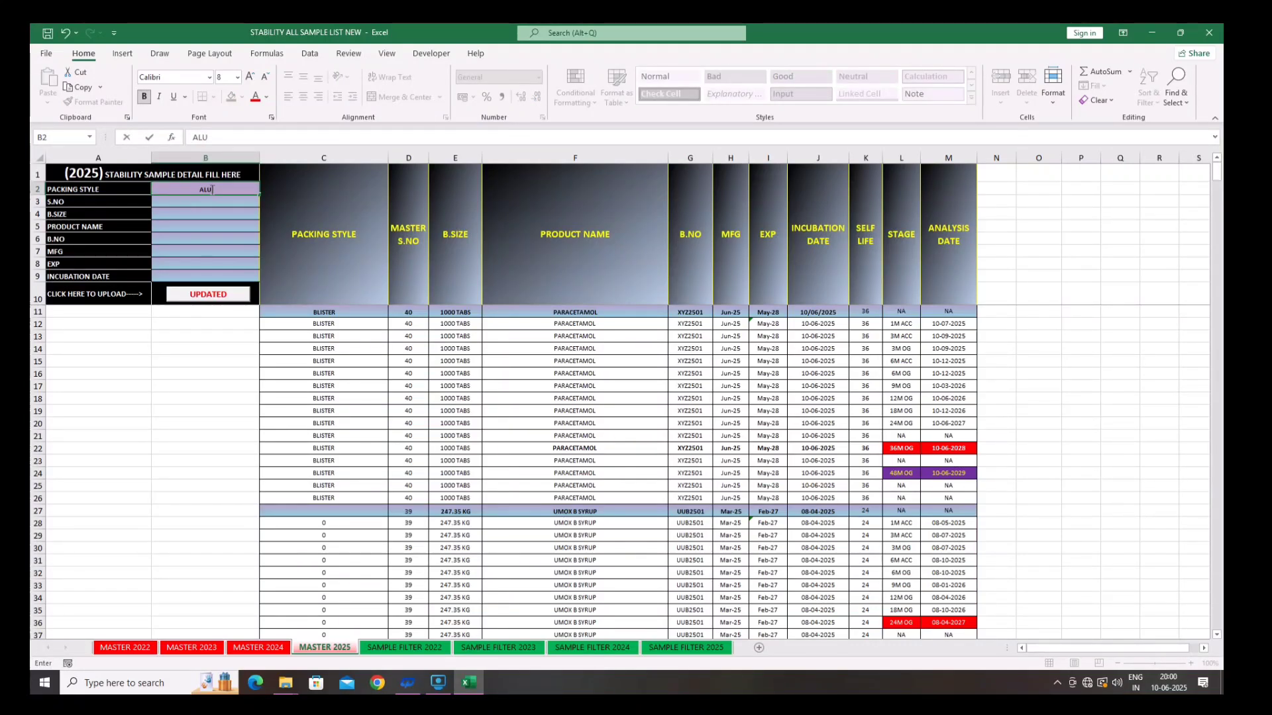
pyautogui.write(' ALU')
pyautogui.click(176, 199)
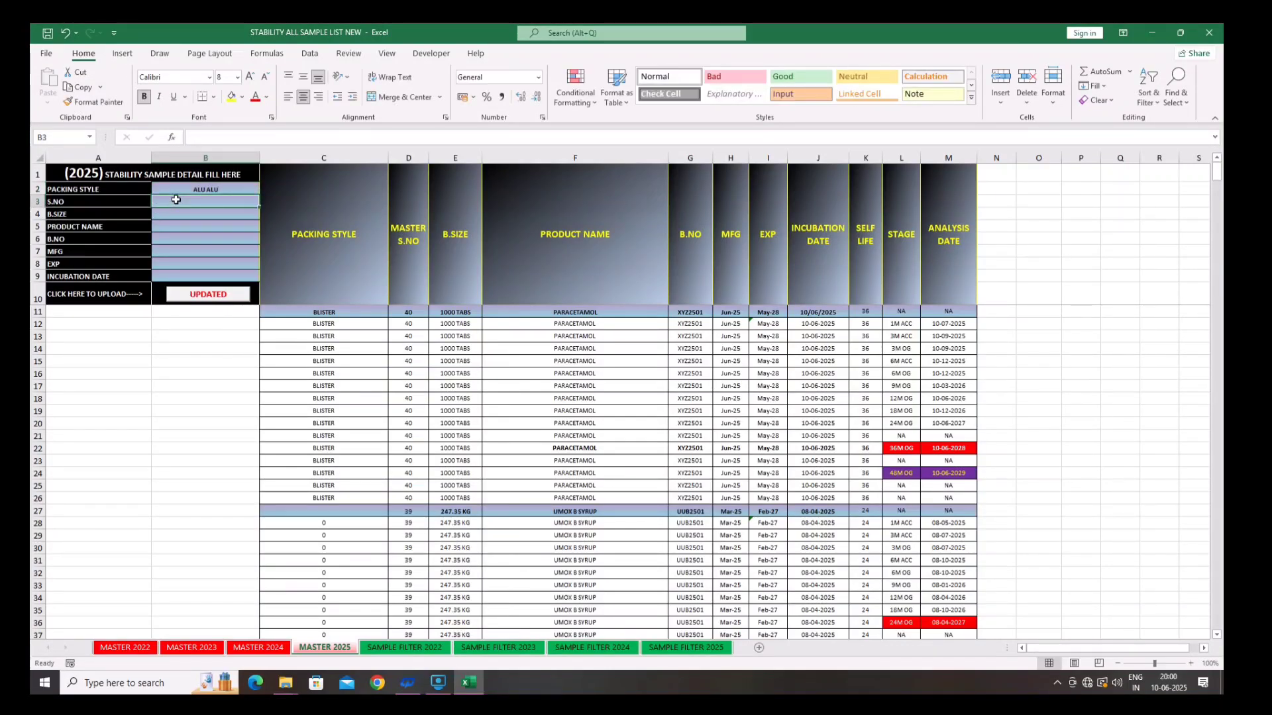
pyautogui.write('41')
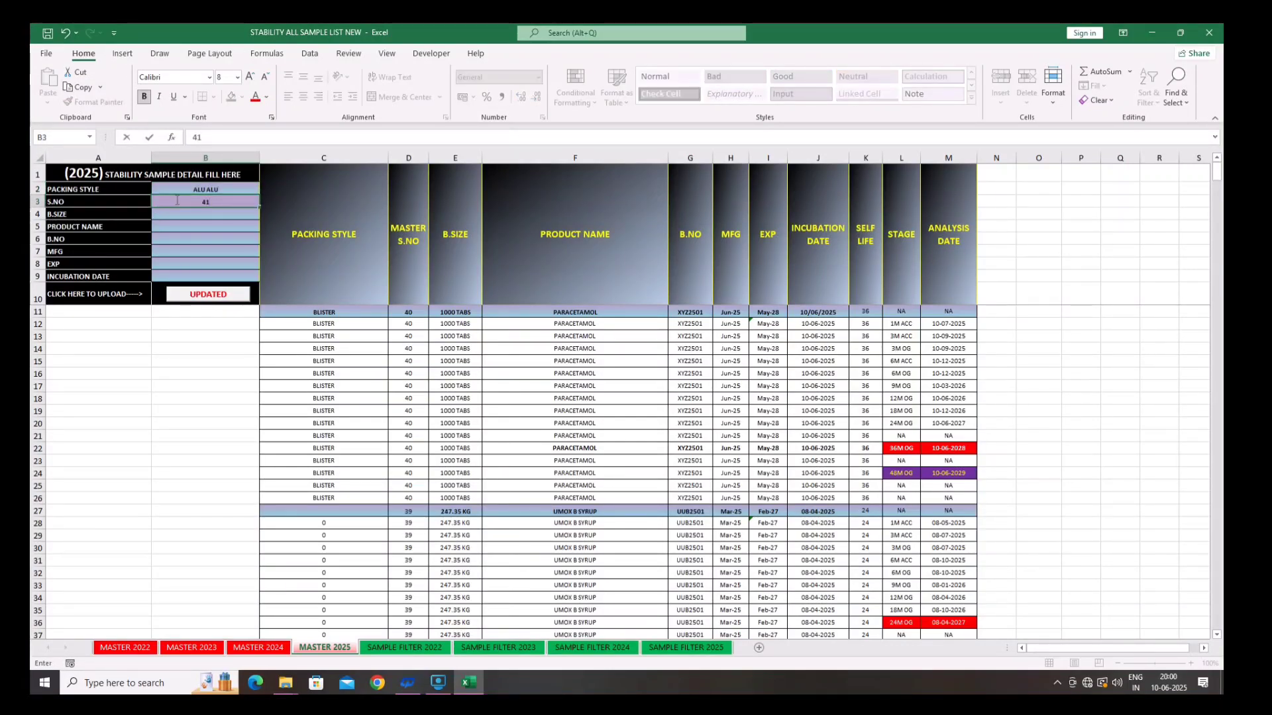
# - Enter 500 TABS as the B.SIZE in the sample form
pyautogui.click(182, 214)
pyautogui.write('50')
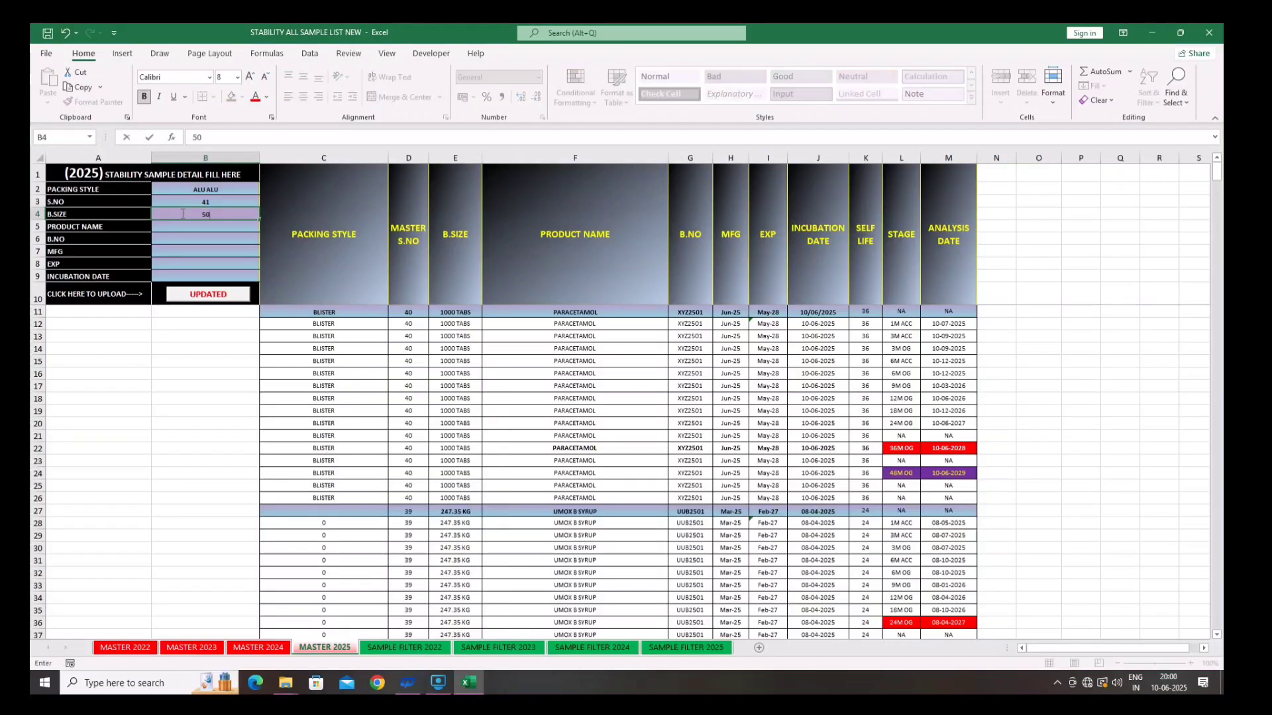
pyautogui.press('BackSpace')
pyautogui.press('BackSpace')
pyautogui.write('TABS')
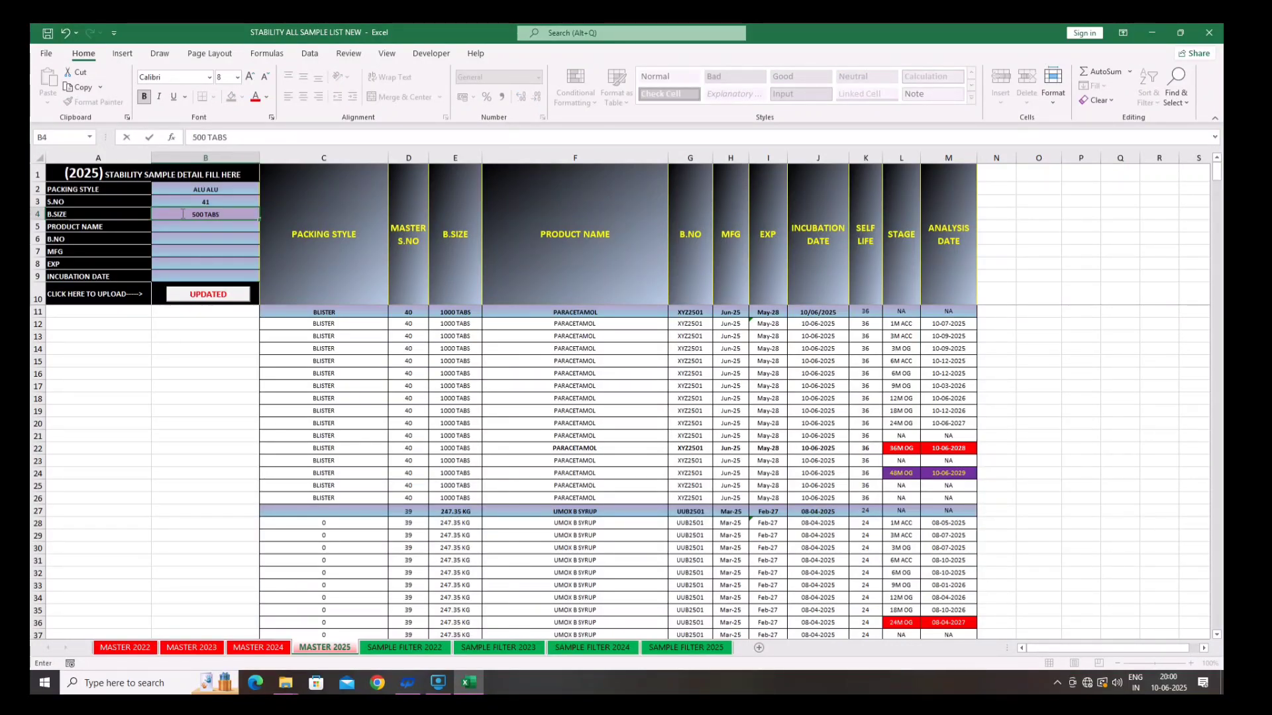
# - Enter DICLOFENAC as the product name and TTU2501 as the B.NO in the sample form
pyautogui.click(180, 228)
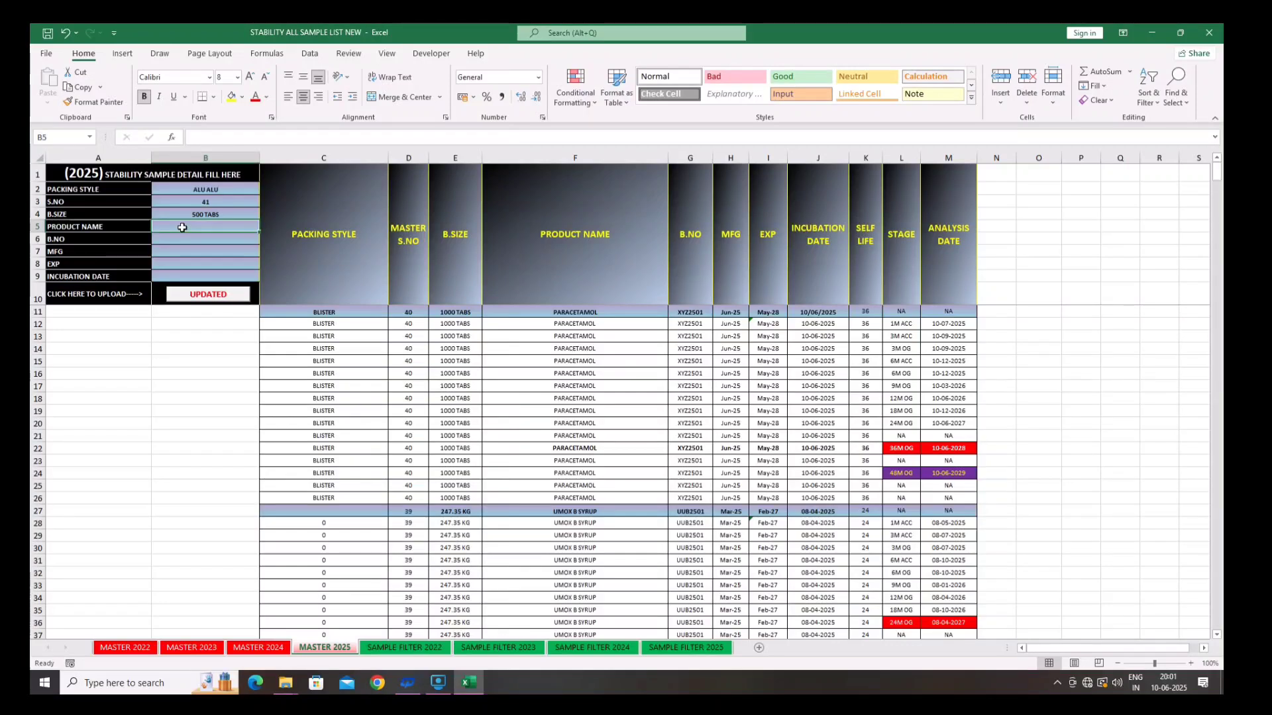
pyautogui.write('DI')
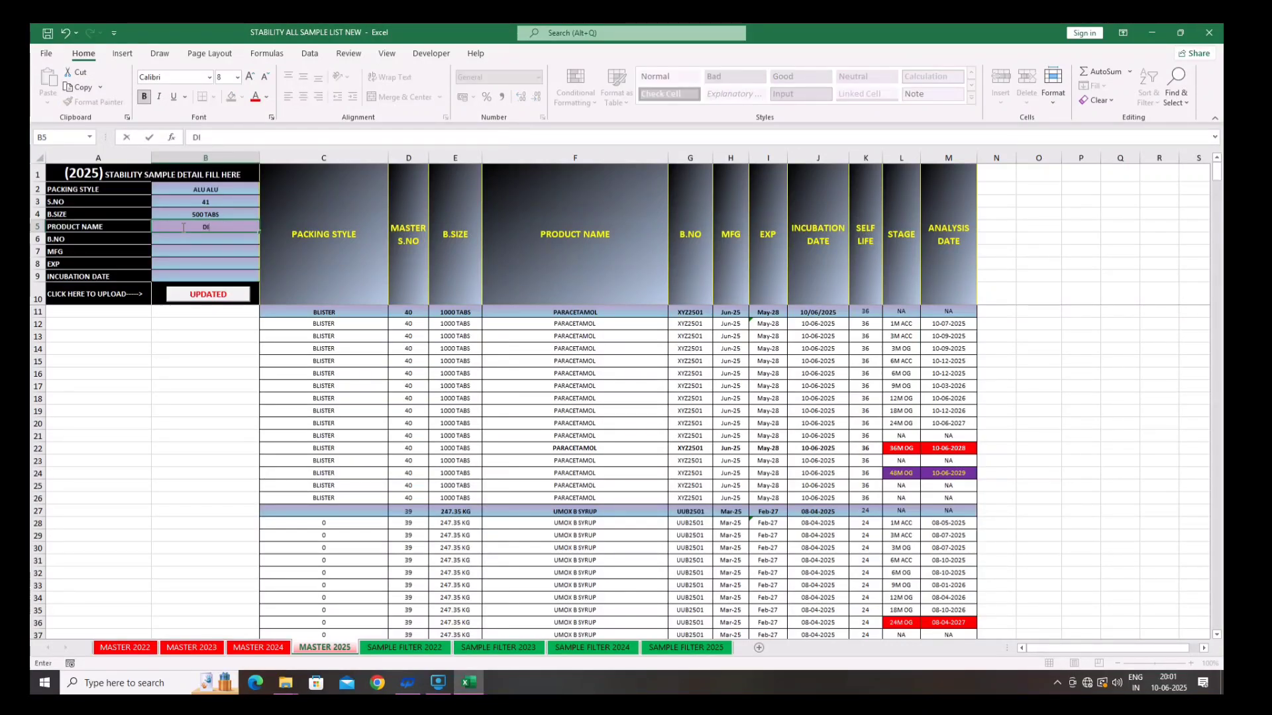
pyautogui.write('CLOFEBNAC')
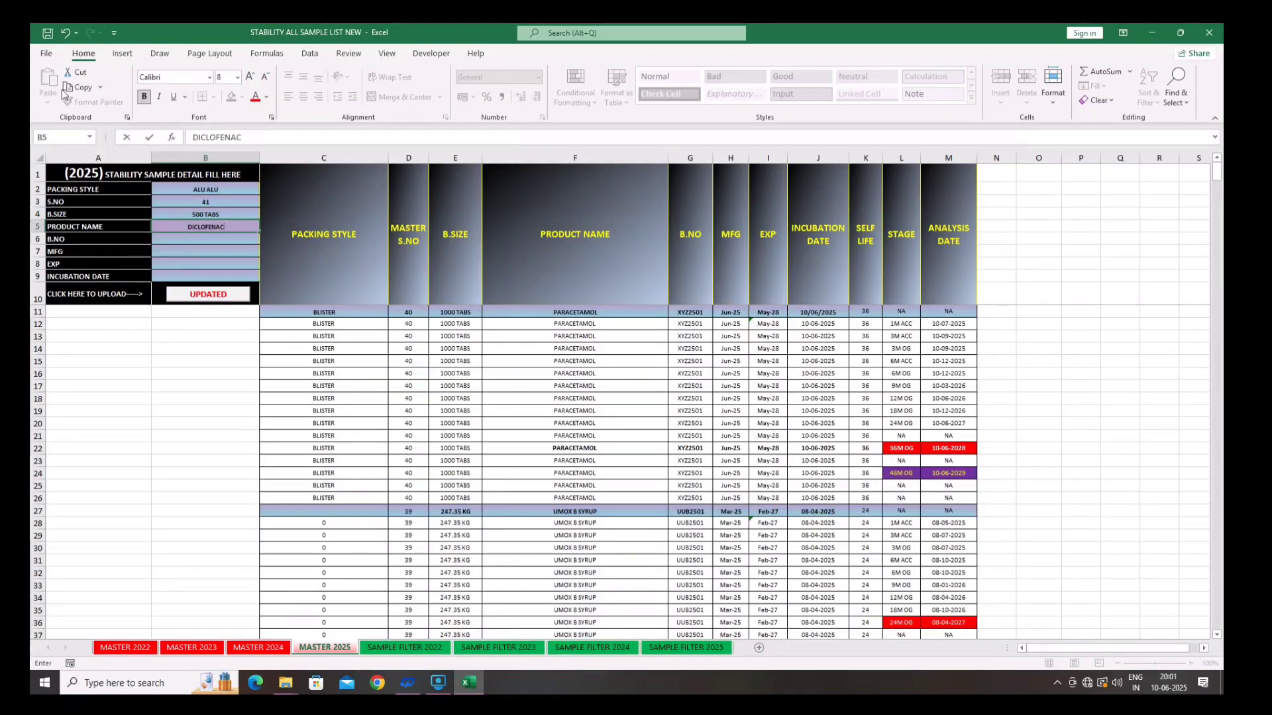
pyautogui.click(182, 242)
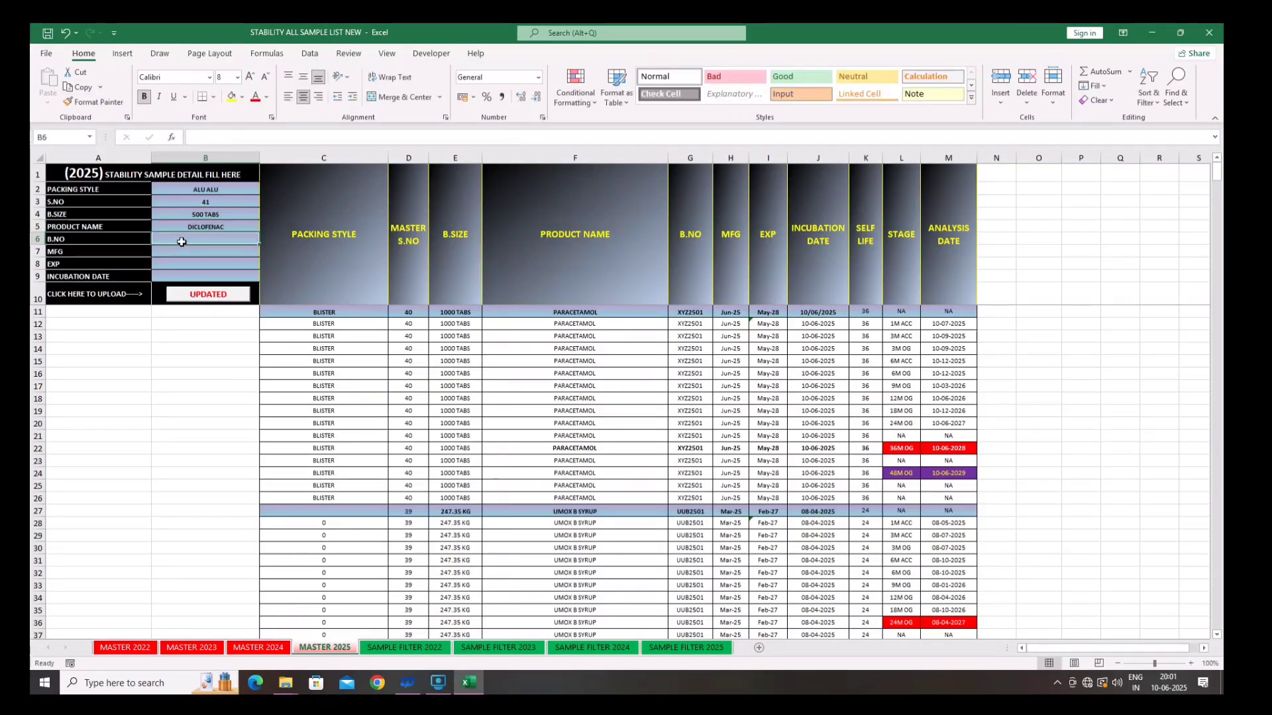
pyautogui.write('T')
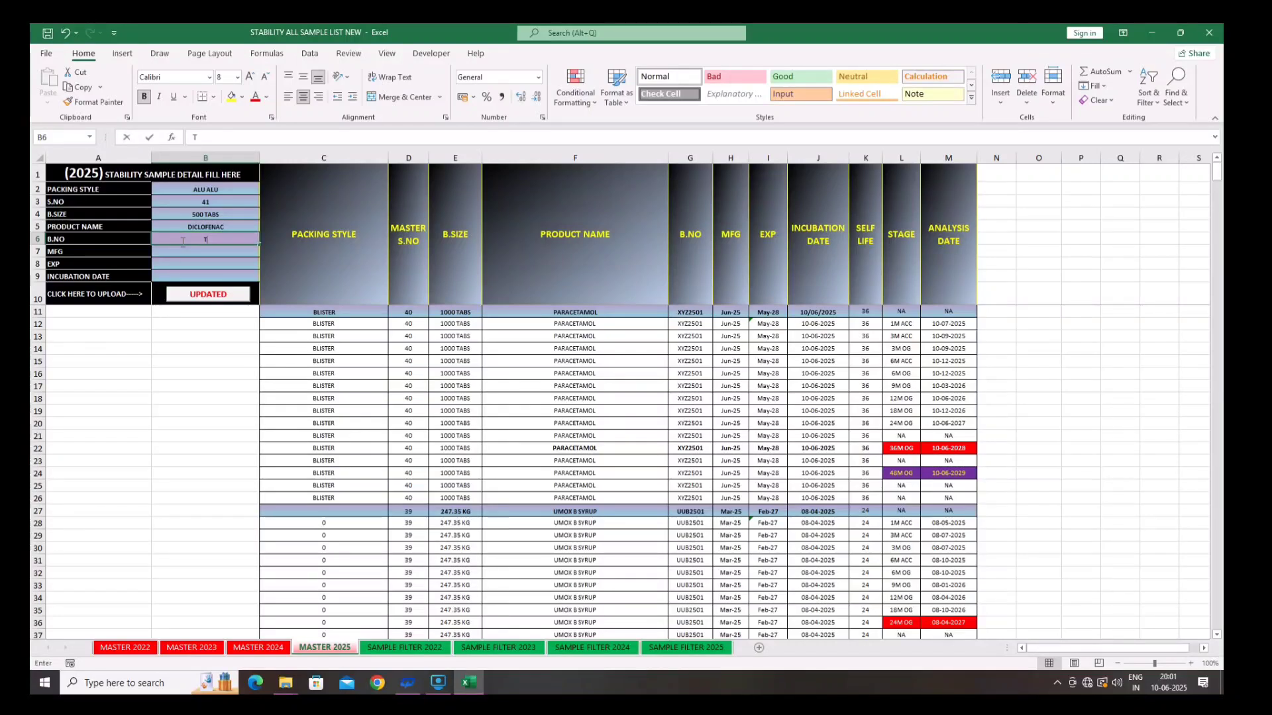
pyautogui.write('TU')
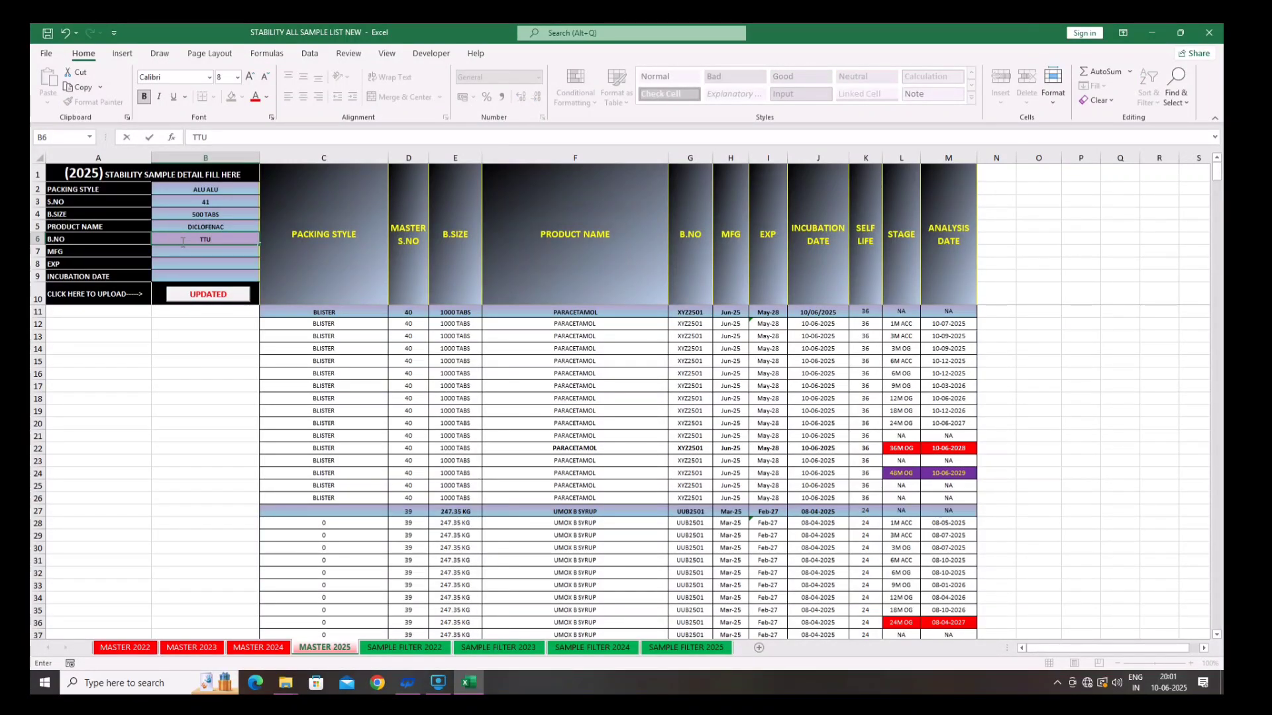
pyautogui.write('2501')
# - Set the DICLOFENAC sample's MFG date to 06/2025 and its EXP date to 05/2027
pyautogui.click(216, 256)
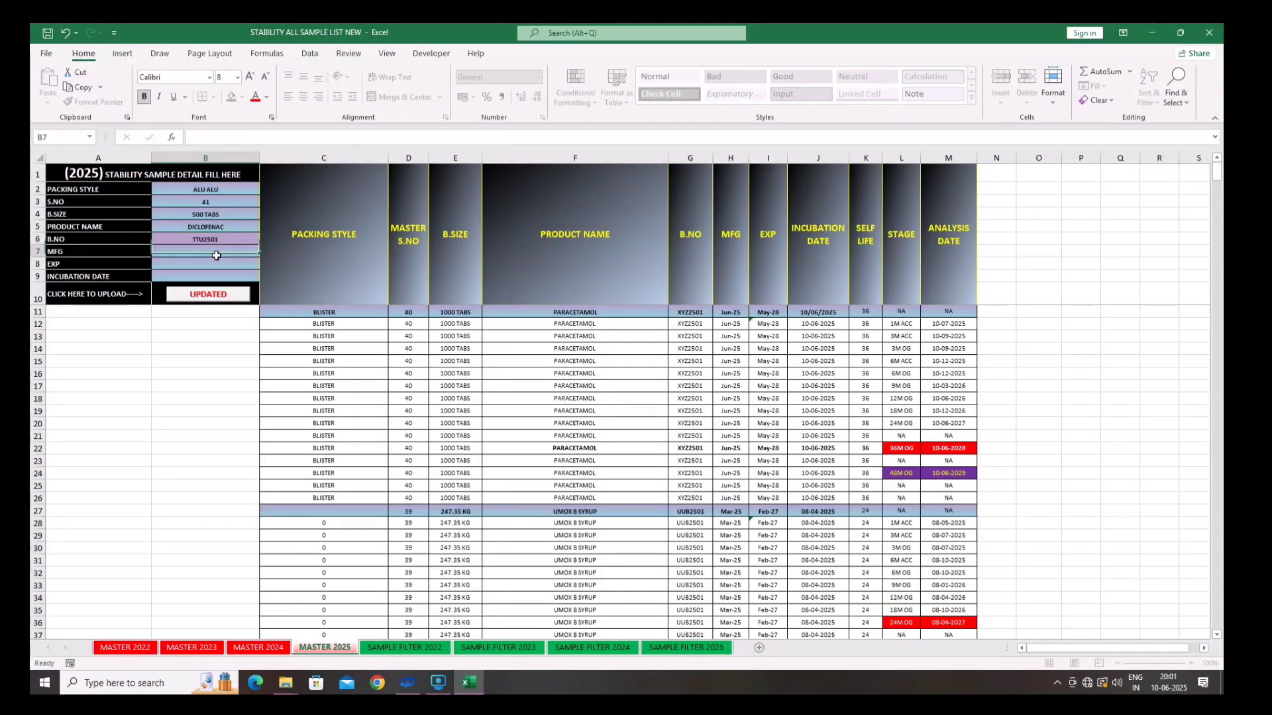
pyautogui.write('06/')
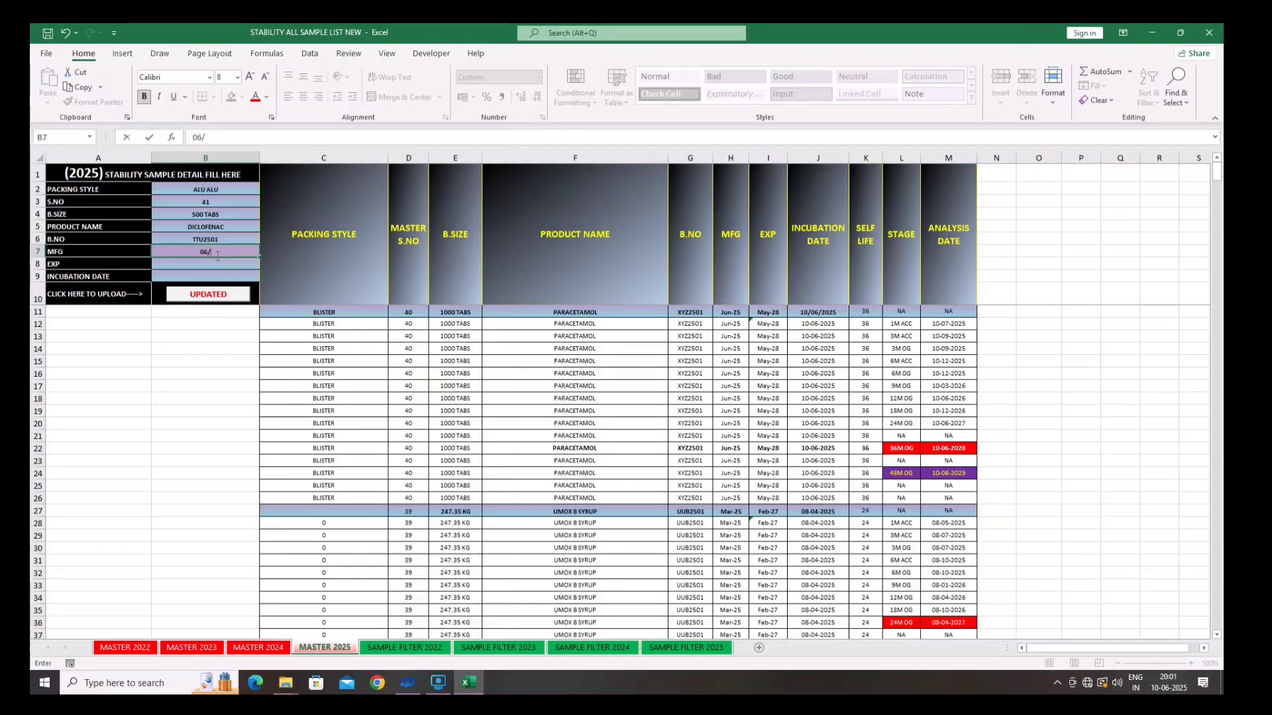
pyautogui.write('2025')
pyautogui.click(192, 264)
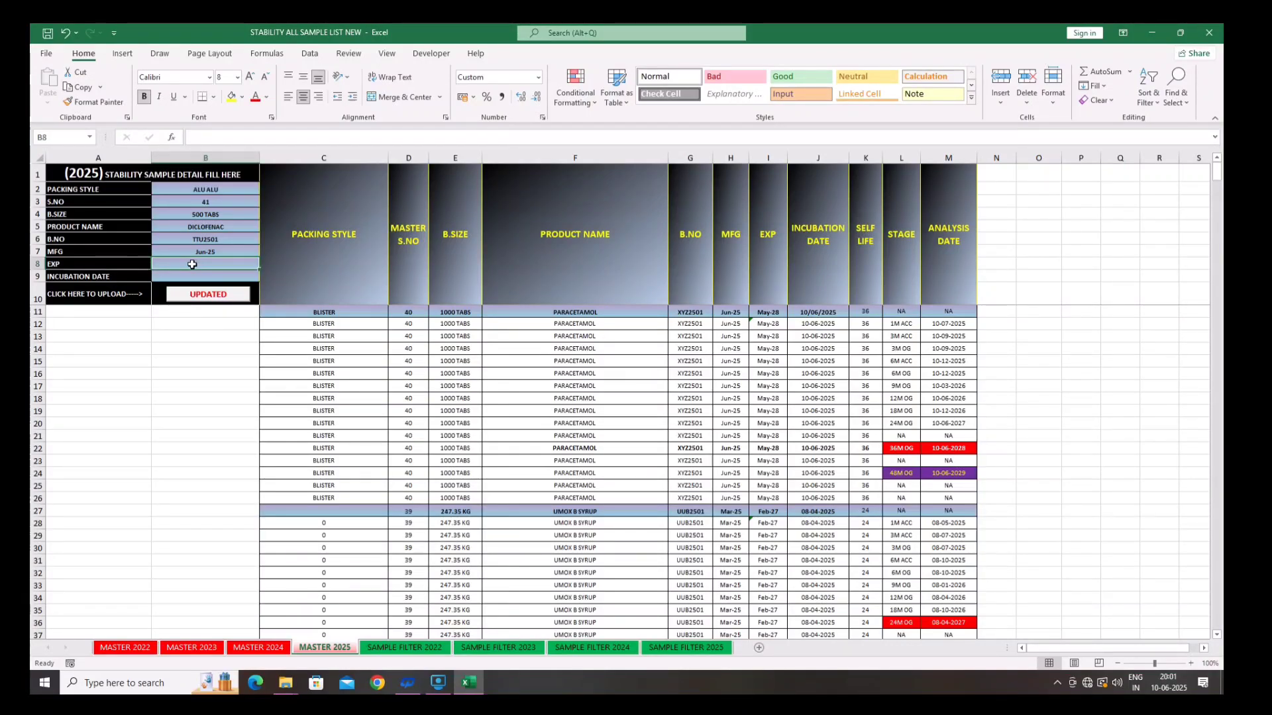
pyautogui.write('05/')
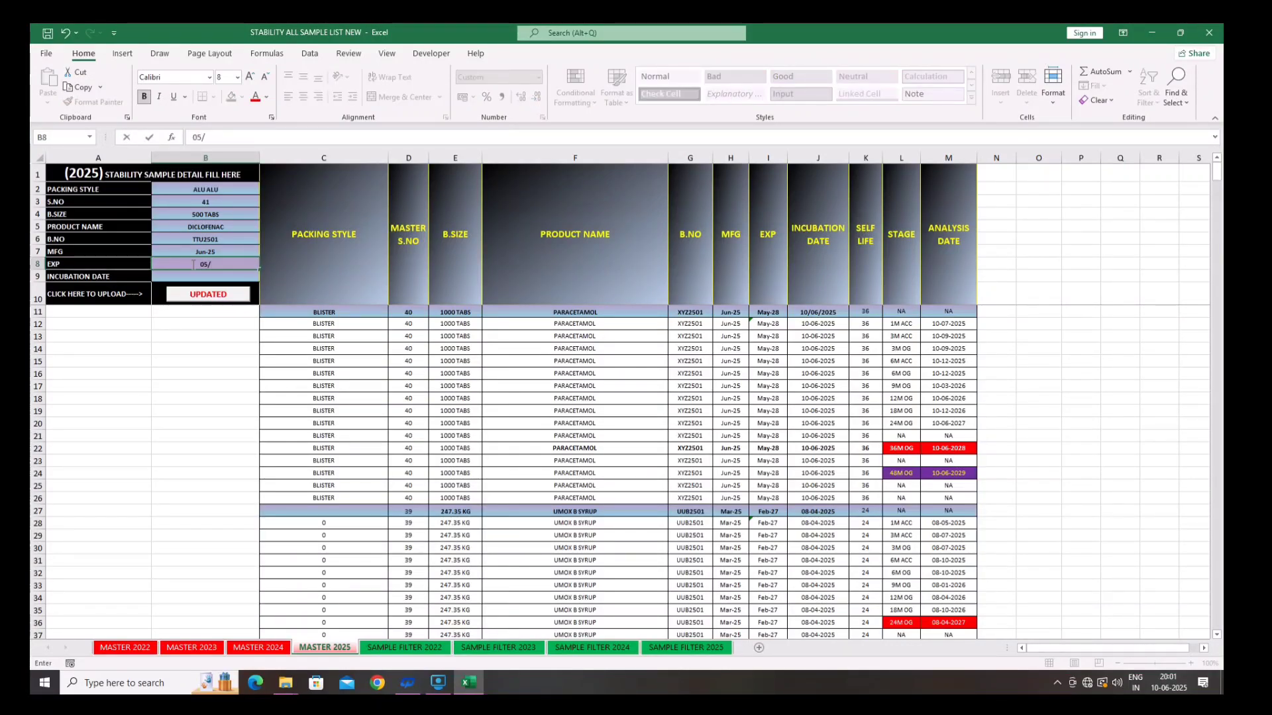
pyautogui.write('2027')
# - Set the DICLOFENAC sample's incubation date to 05/06/2025 and upload the completed form to the 2025 master sheet
pyautogui.click(185, 279)
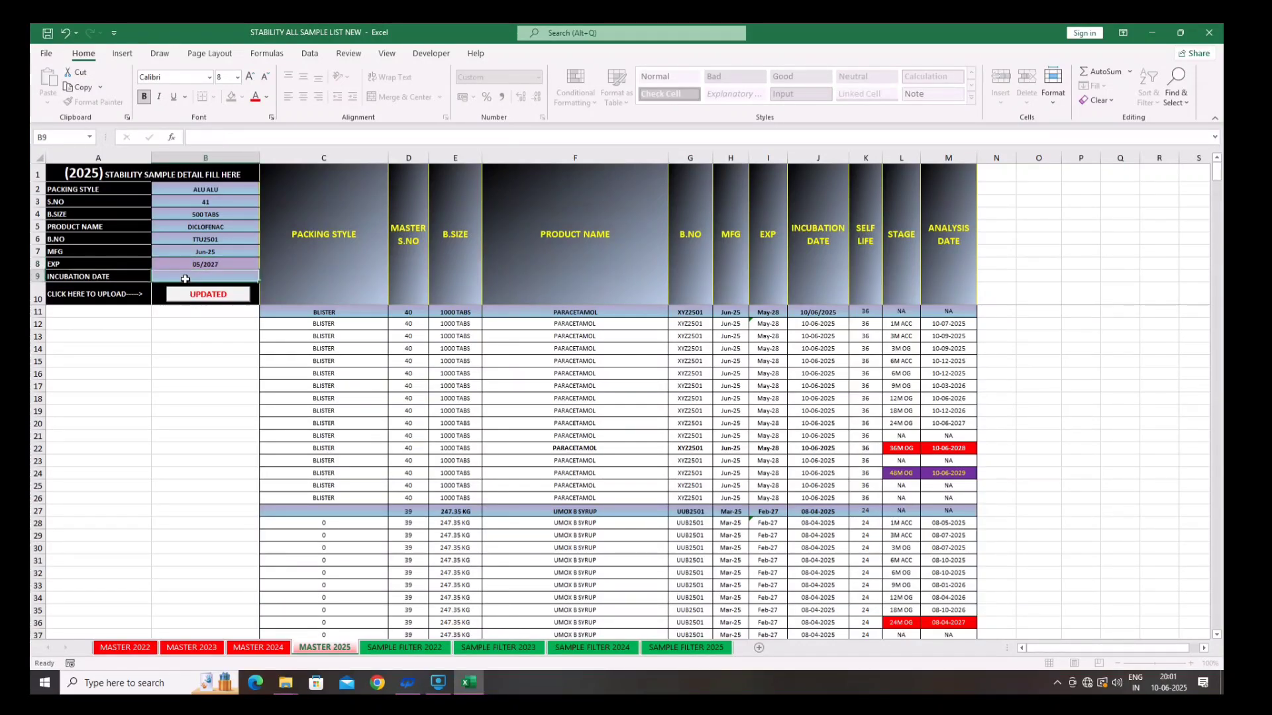
pyautogui.write('05/')
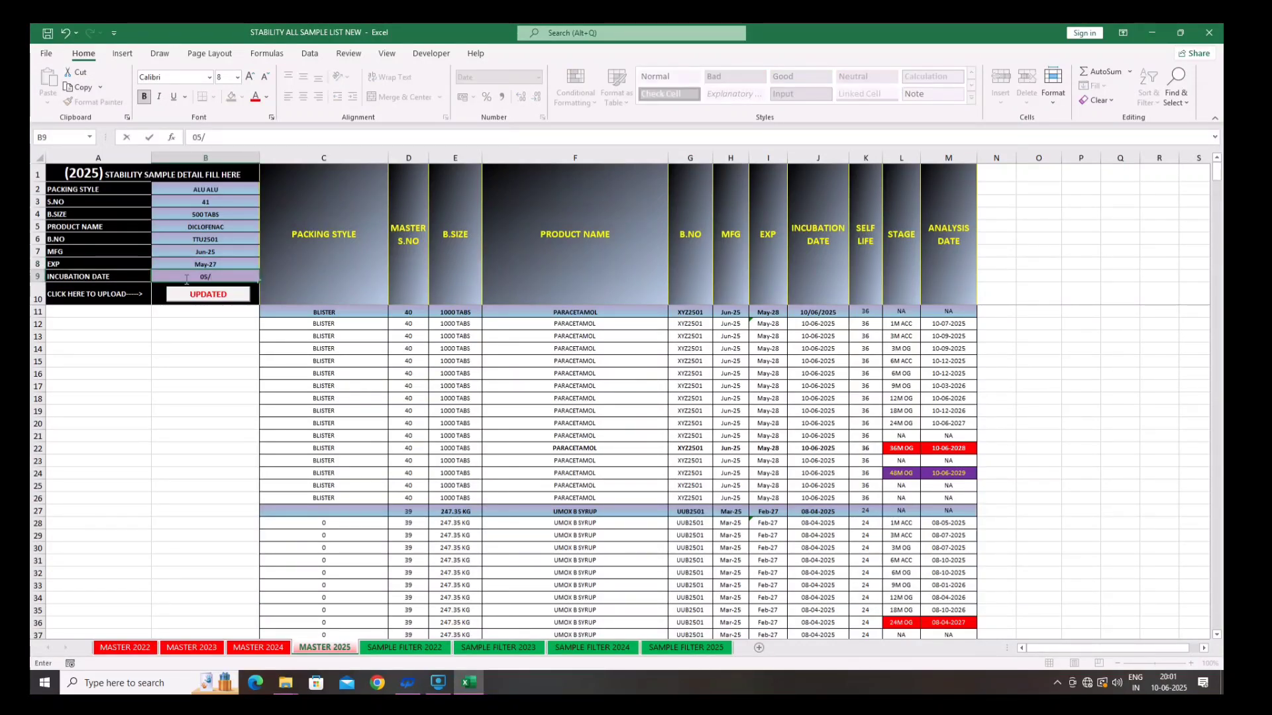
pyautogui.write('06/220')
pyautogui.press('BackSpace')
pyautogui.press('BackSpace')
pyautogui.write('02')
pyautogui.click(205, 295)
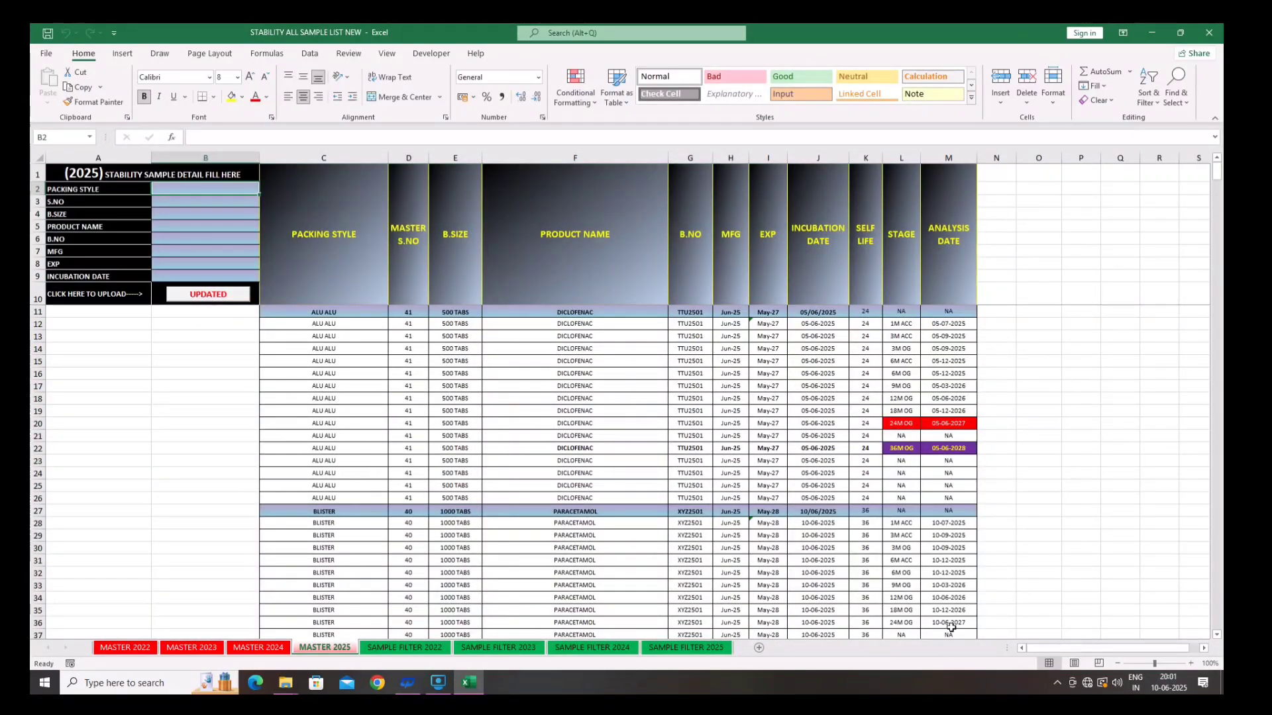
# - Compare the self life and final OG stages across the DICLOFENAC, PARACETAMOL and UMOX B SYRUP schedules in the 2025 master sheet
pyautogui.click(861, 313)
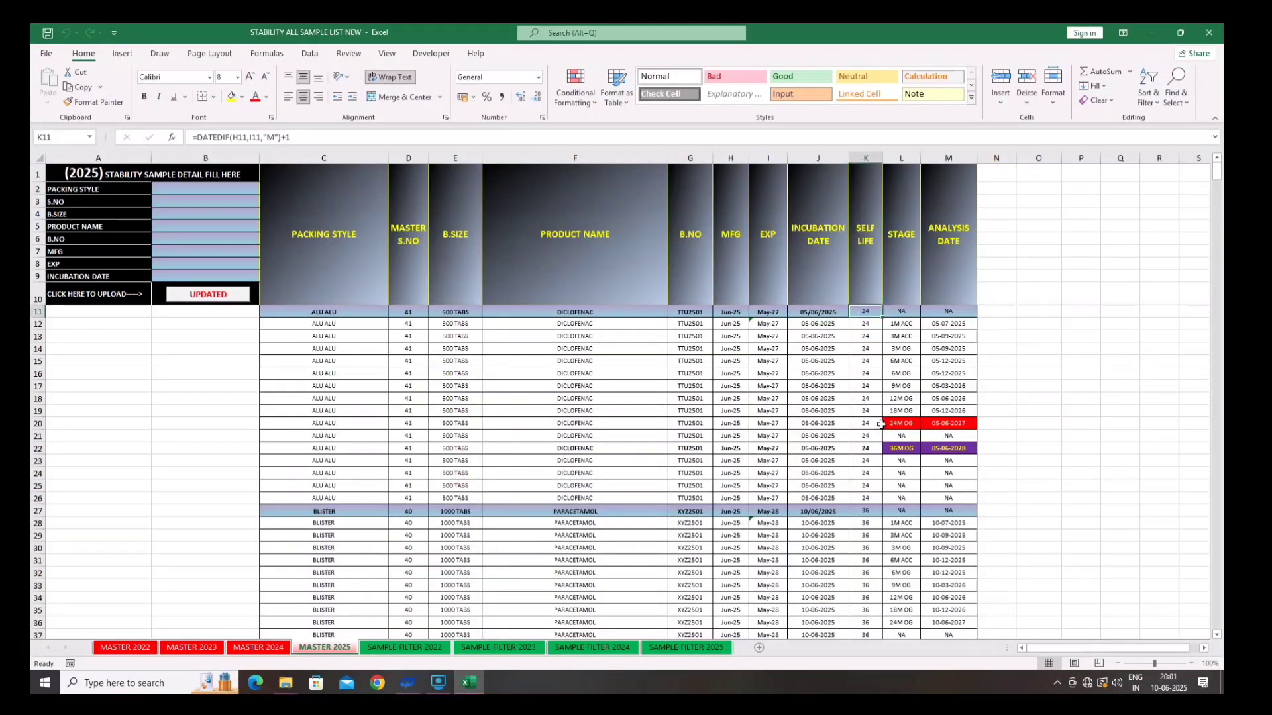
pyautogui.scroll(-3, 881, 452)
pyautogui.scroll(-1, 880, 453)
pyautogui.click(865, 399)
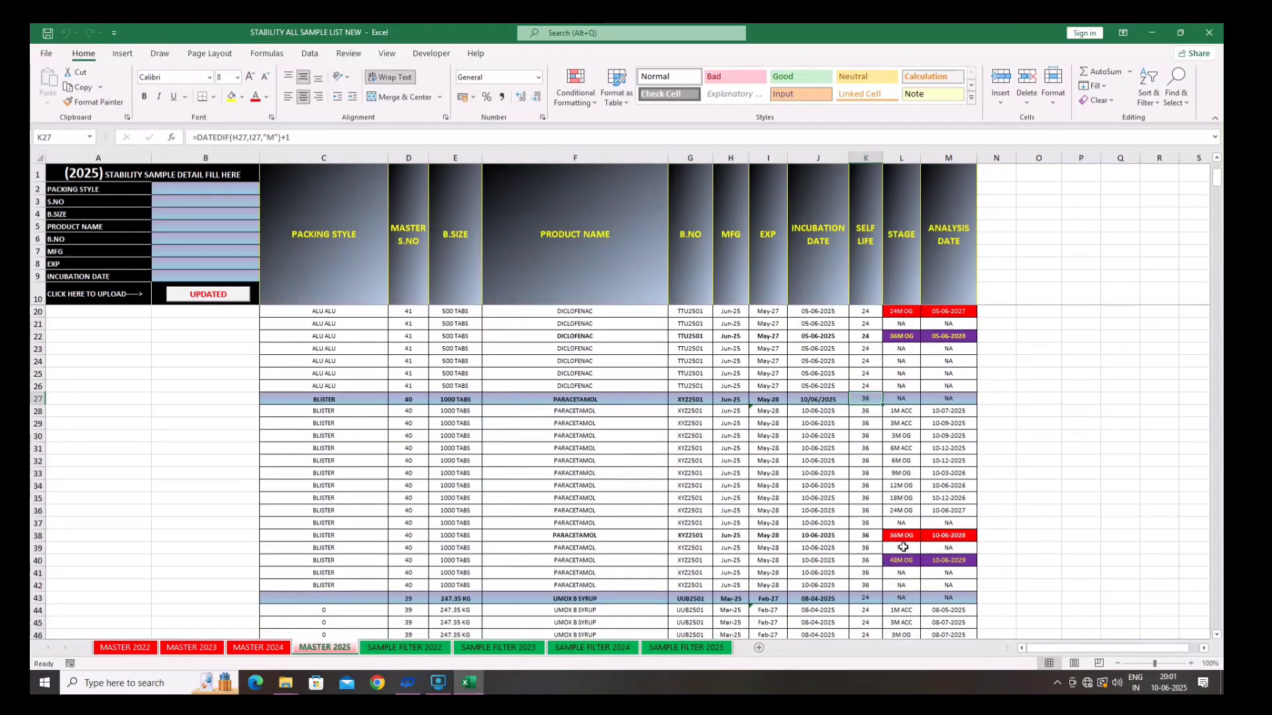
pyautogui.click(905, 535)
pyautogui.scroll(-2, 828, 504)
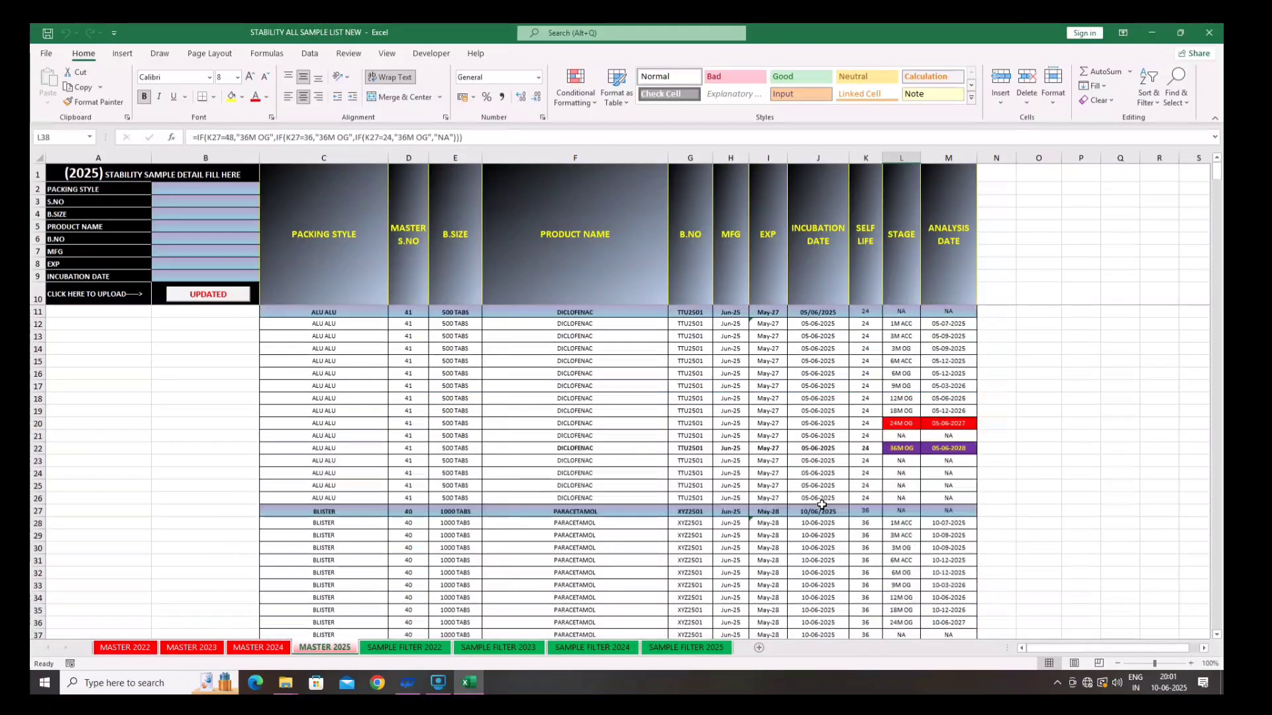
pyautogui.scroll(-5, 861, 576)
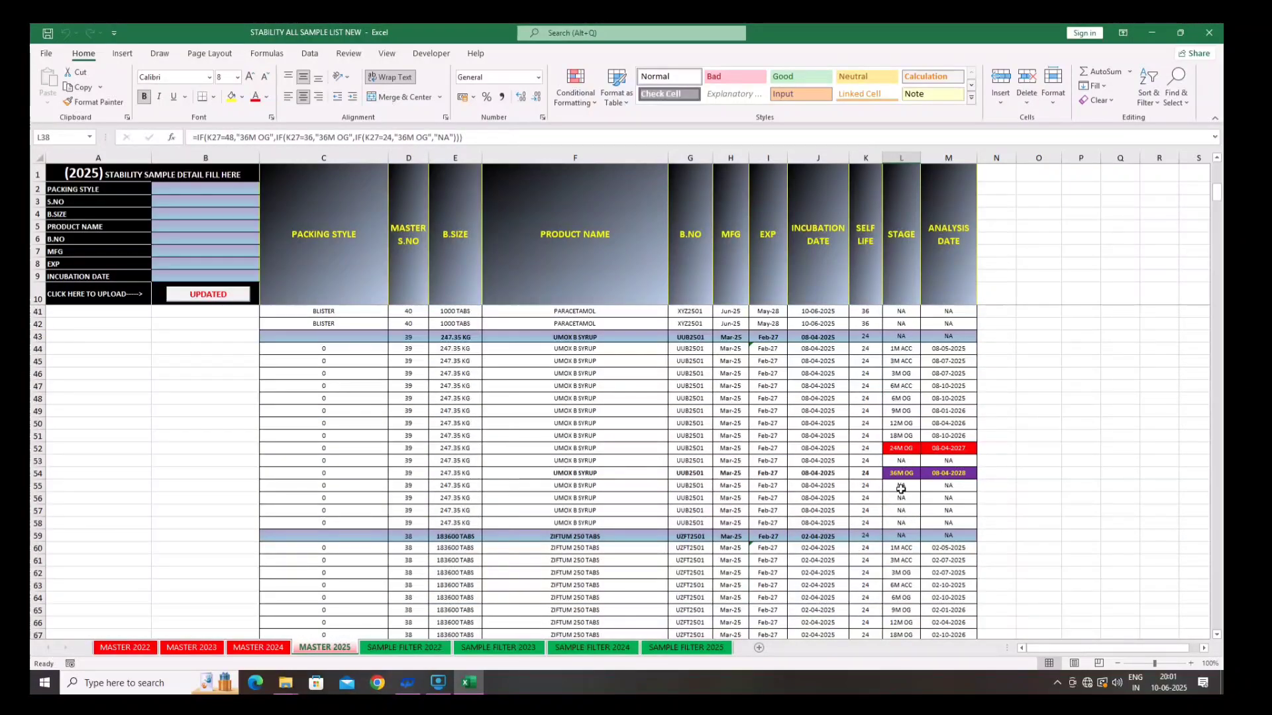
pyautogui.click(897, 473)
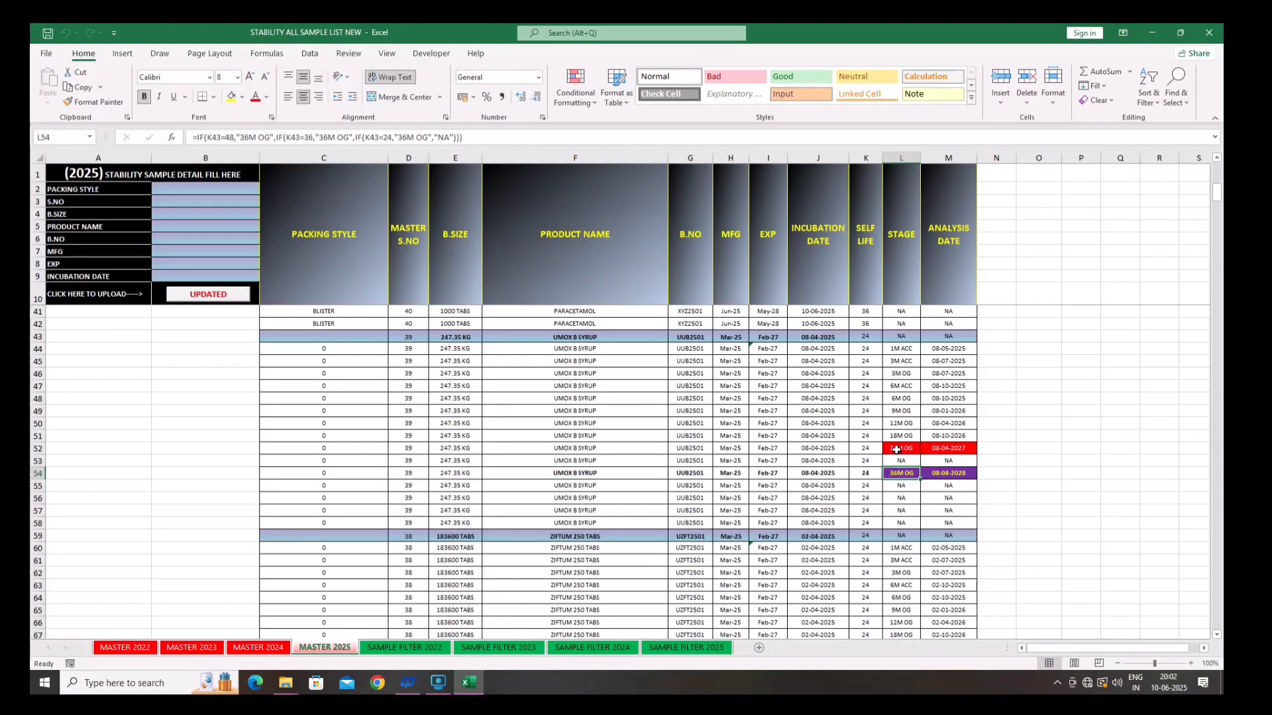
pyautogui.click(897, 449)
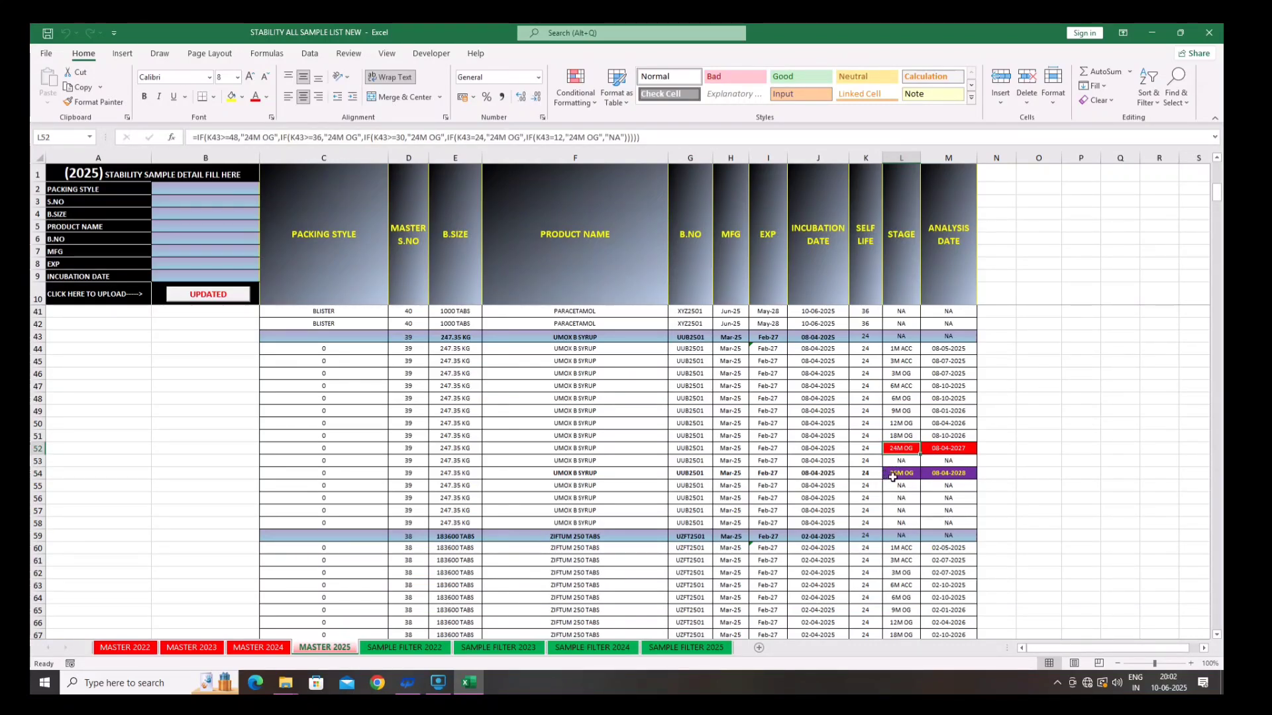
pyautogui.click(893, 476)
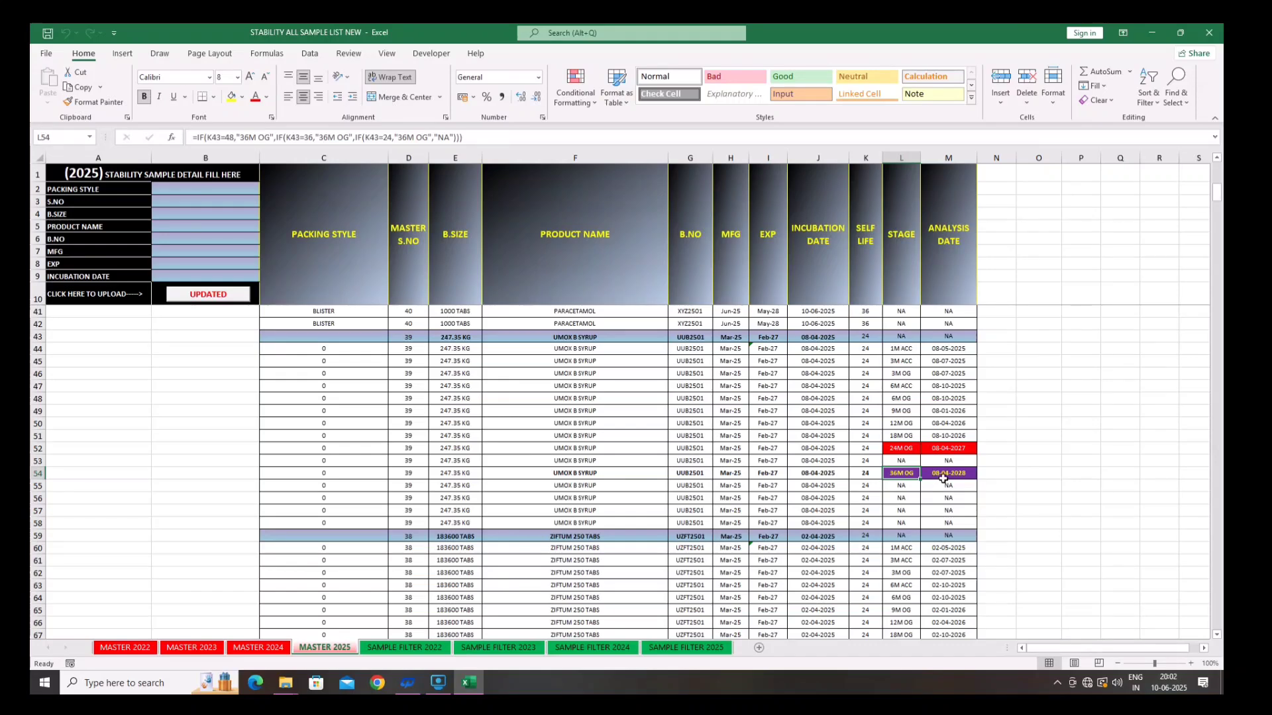
# - Check the new DICLOFENAC schedule's self life, its 24M OG and 36M OG stages, and the 36M OG analysis date
pyautogui.scroll(7, 898, 469)
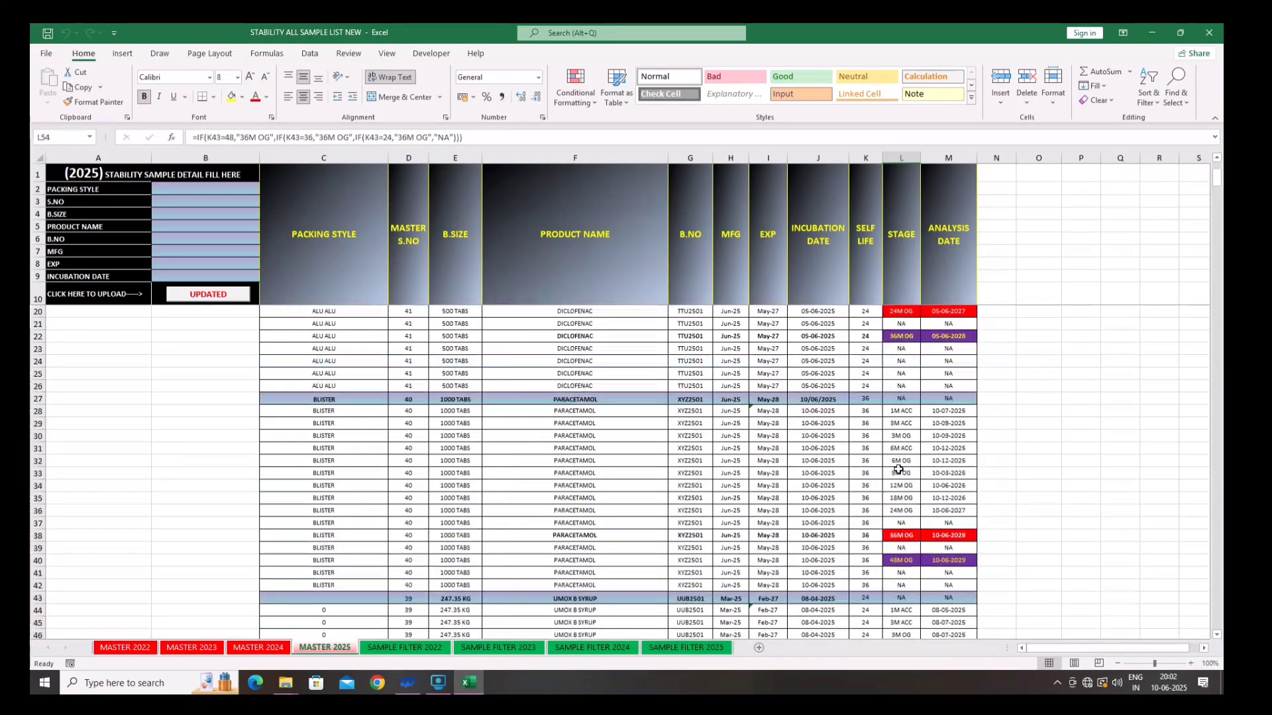
pyautogui.scroll(3, 898, 469)
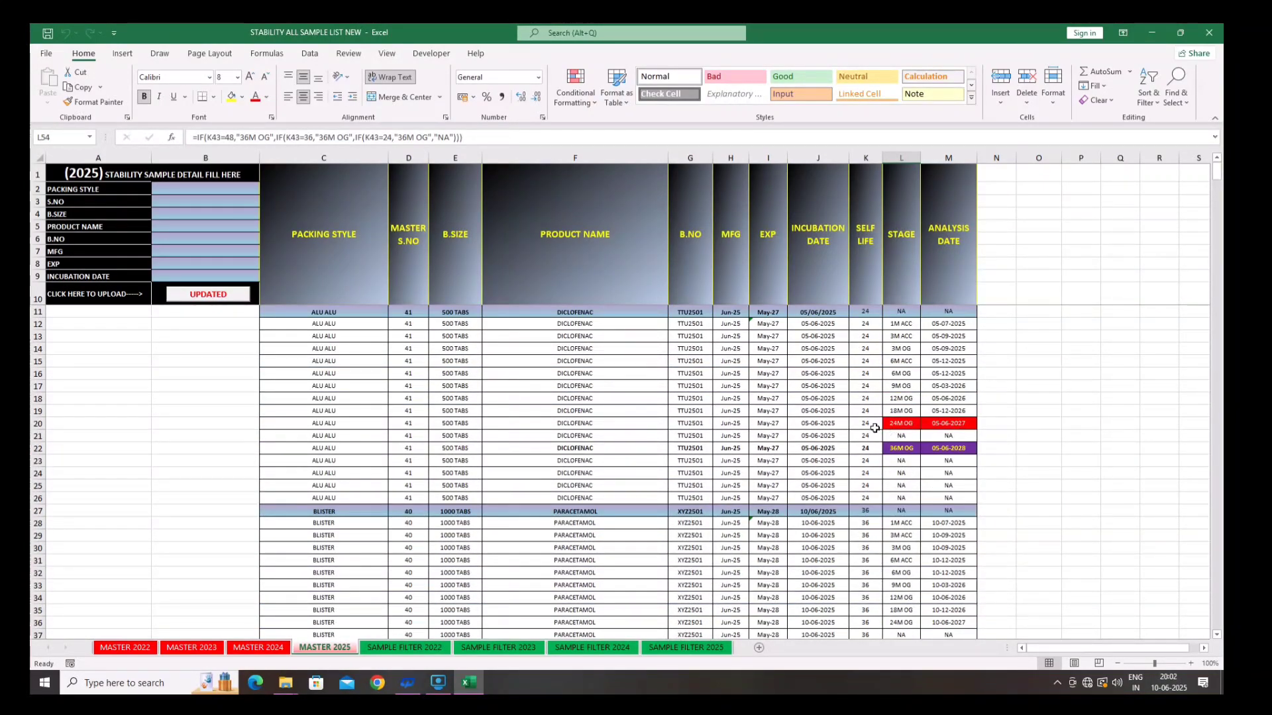
pyautogui.click(865, 313)
pyautogui.click(892, 426)
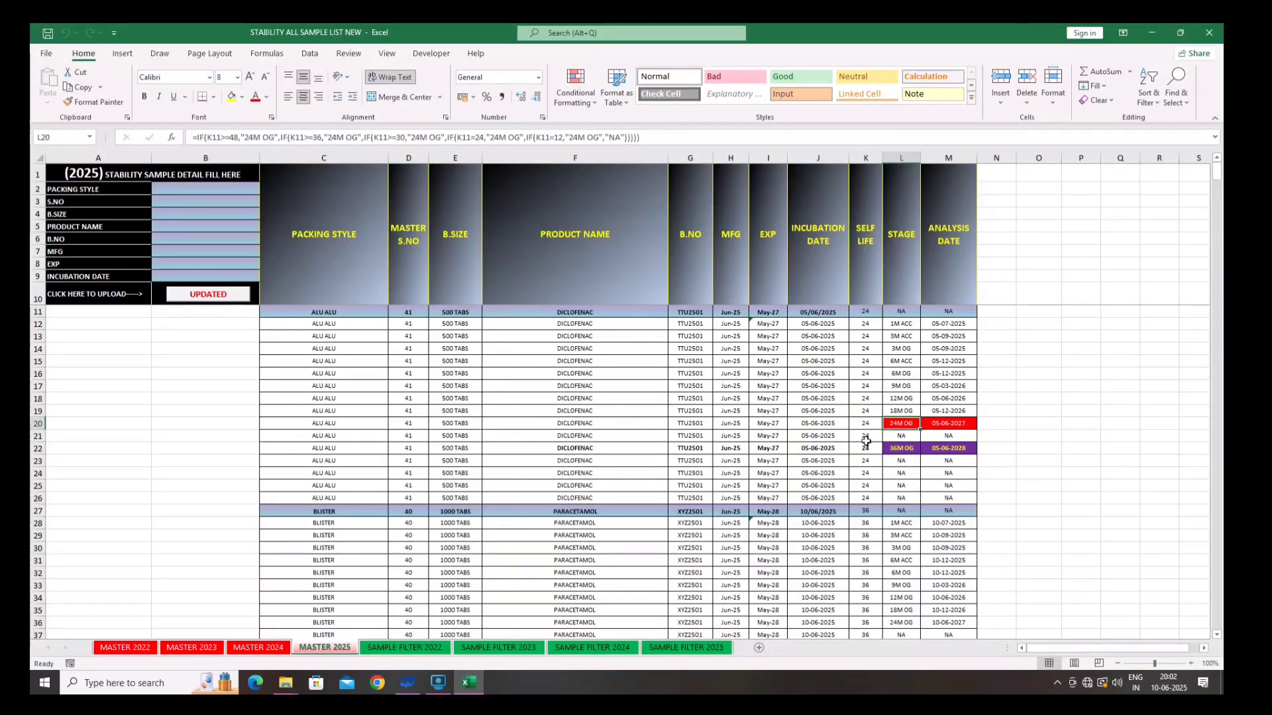
pyautogui.click(898, 450)
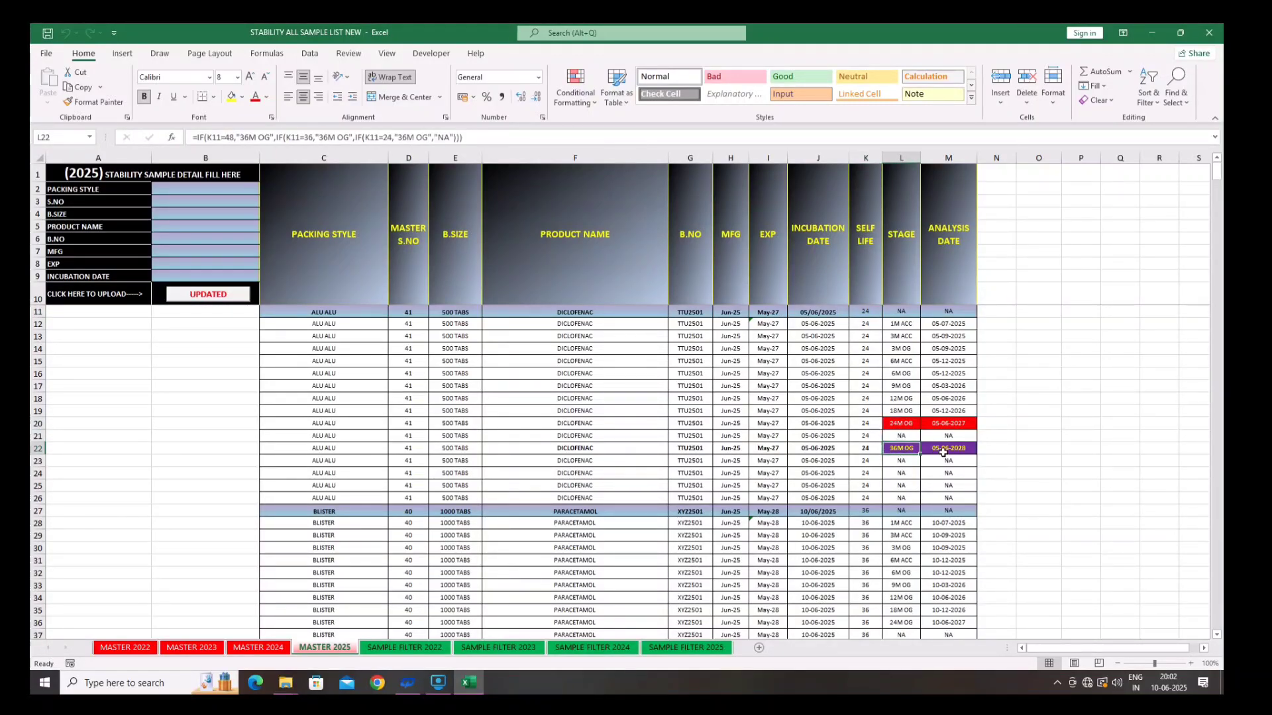
pyautogui.click(943, 453)
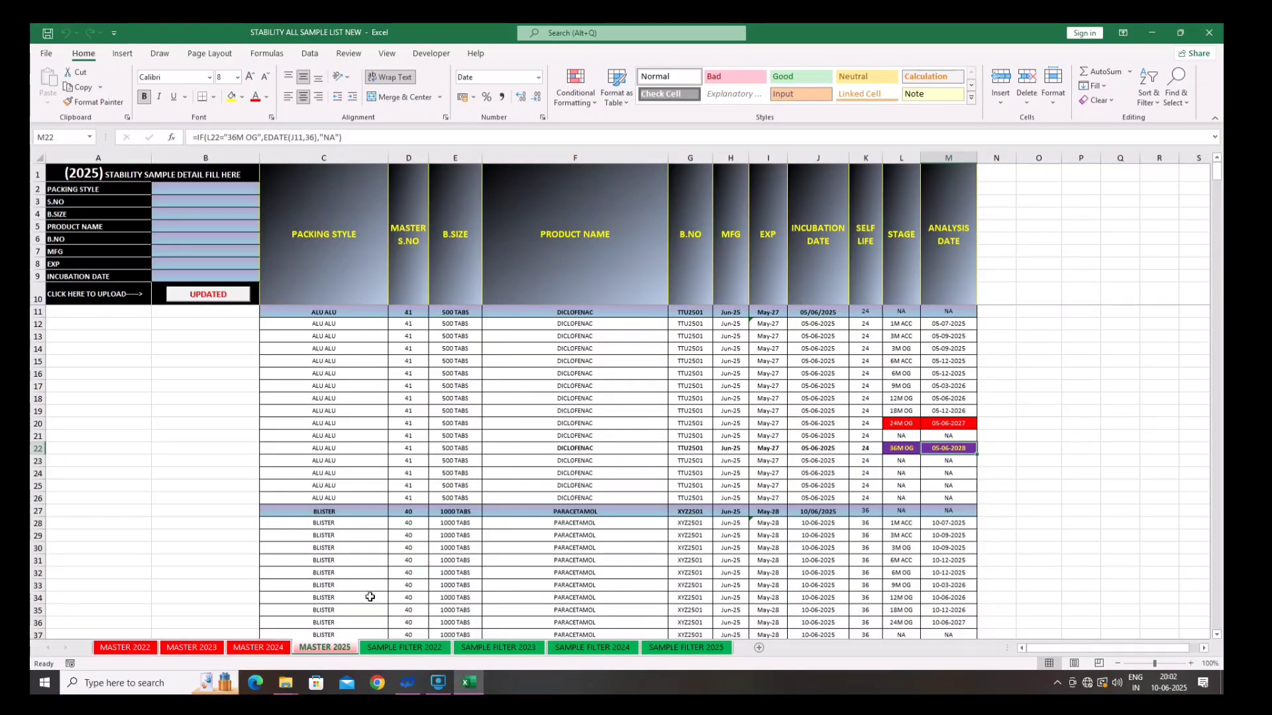
# - On the SAMPLE FILTER 2025 sheet, set the start date to 01/06/2025 and the end date to 30/06/2025
pyautogui.click(441, 650)
pyautogui.click(665, 652)
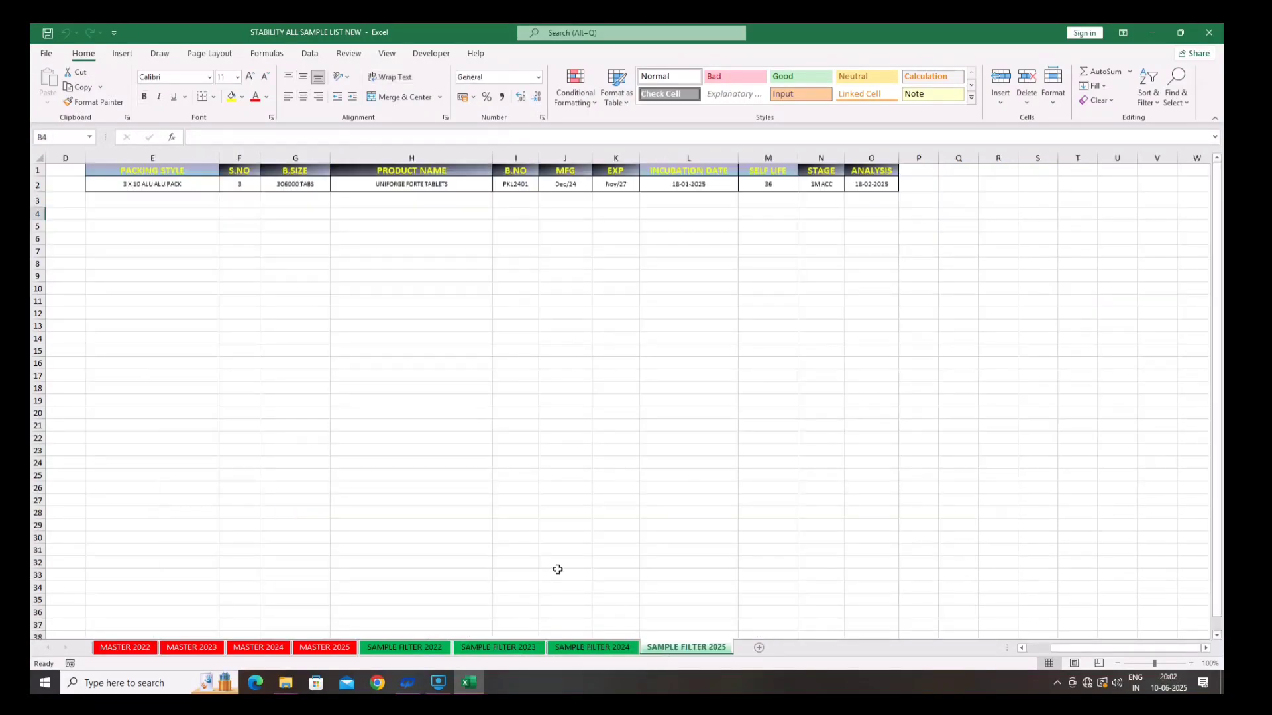
pyautogui.moveTo(1048, 654); pyautogui.dragTo(1007, 651)
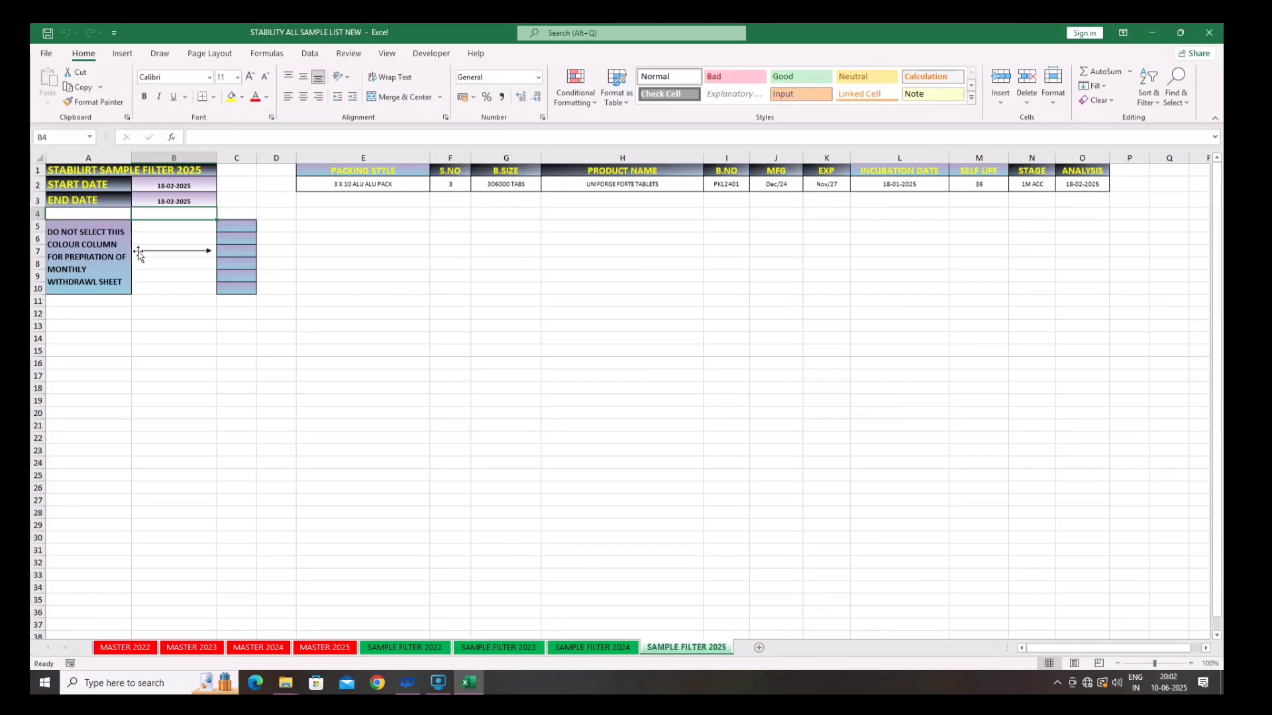
pyautogui.click(173, 171)
pyautogui.click(175, 187)
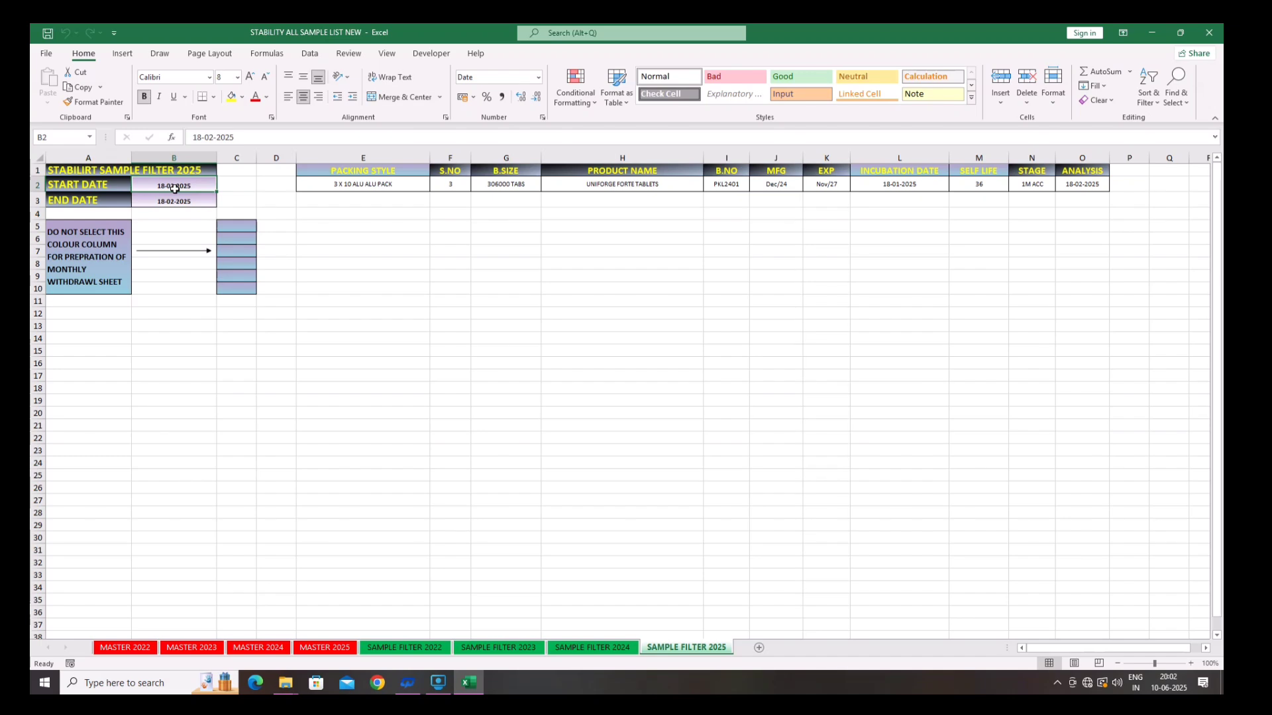
pyautogui.write('01/06/')
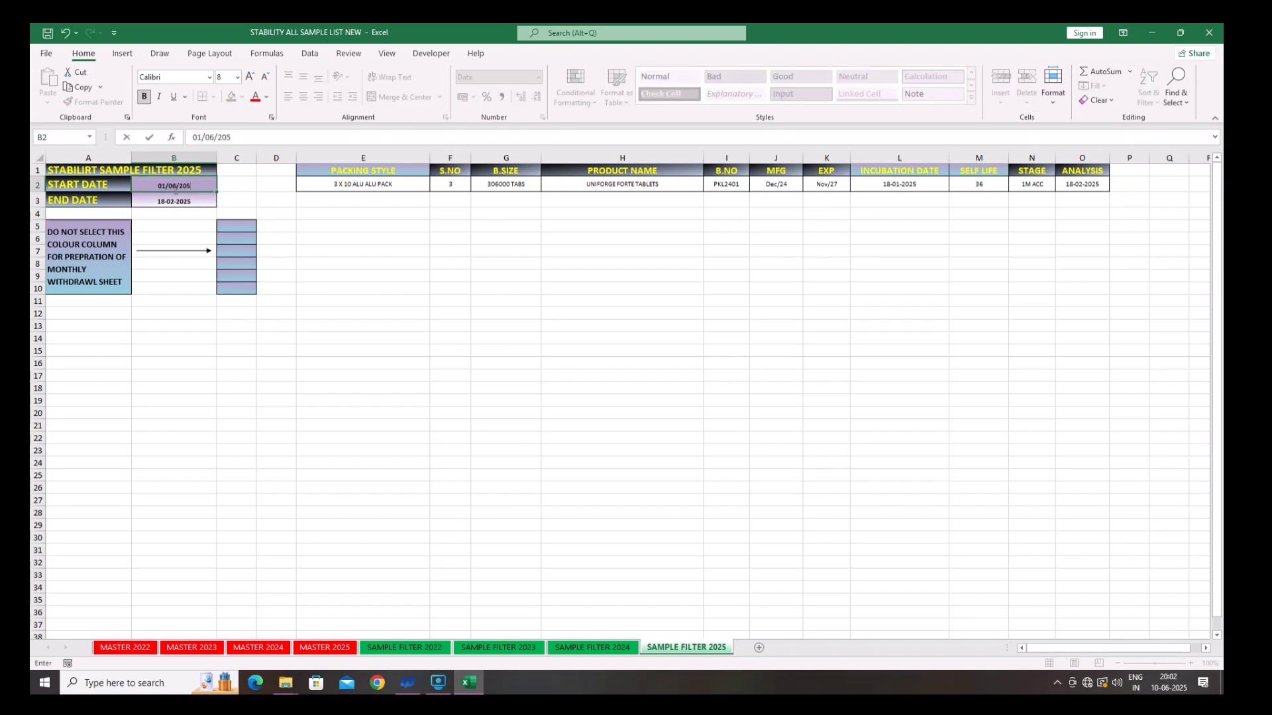
pyautogui.write('2025')
pyautogui.press('BackSpace')
pyautogui.write('25')
pyautogui.press('Return')
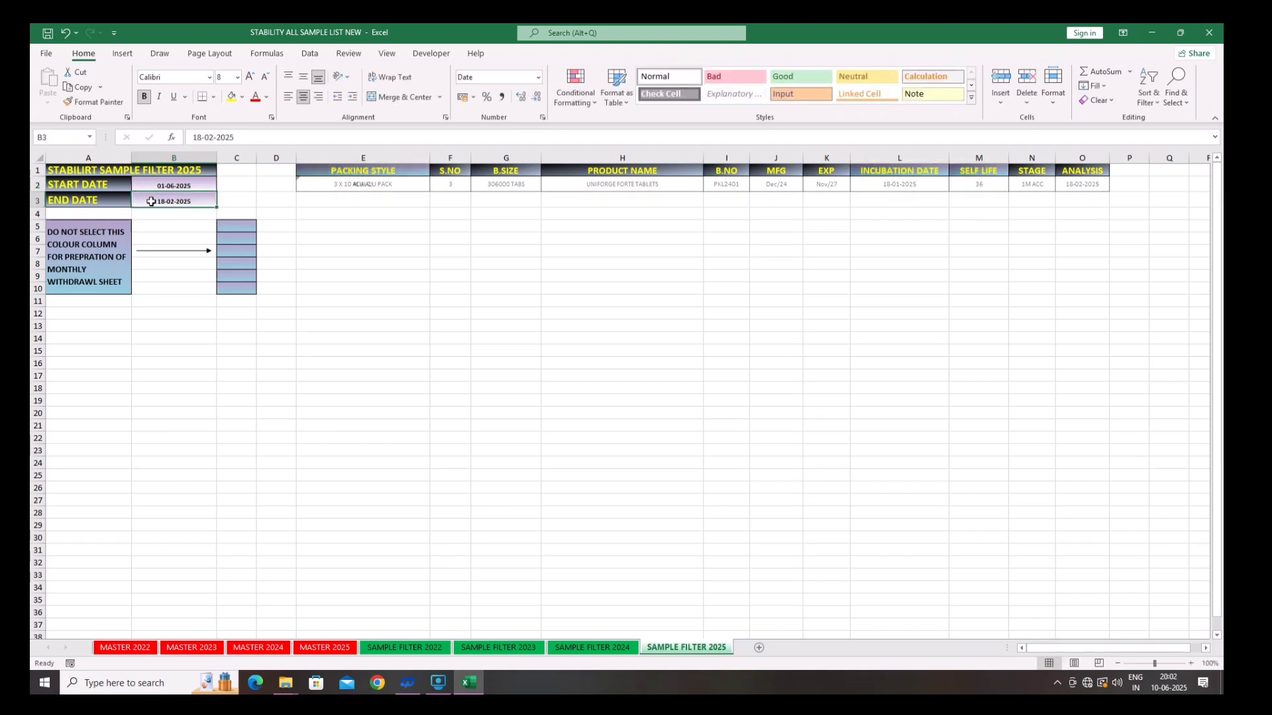
pyautogui.write('30/06/')
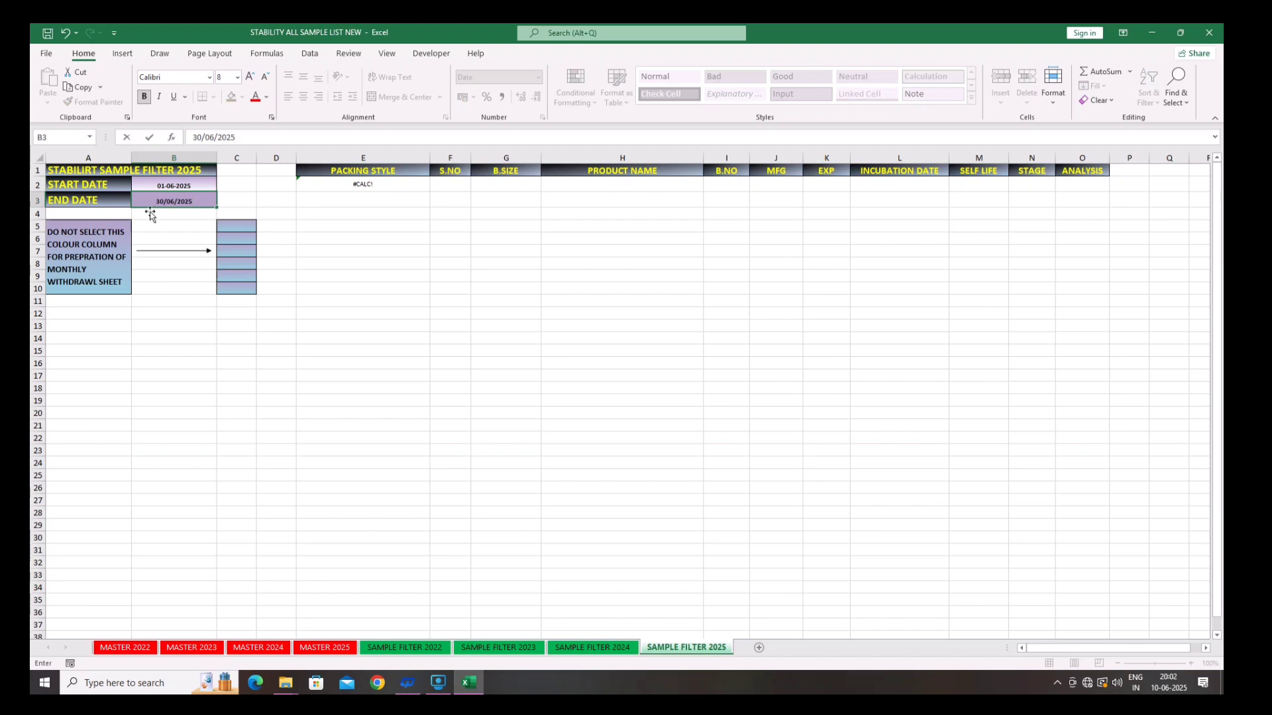
pyautogui.click(363, 288)
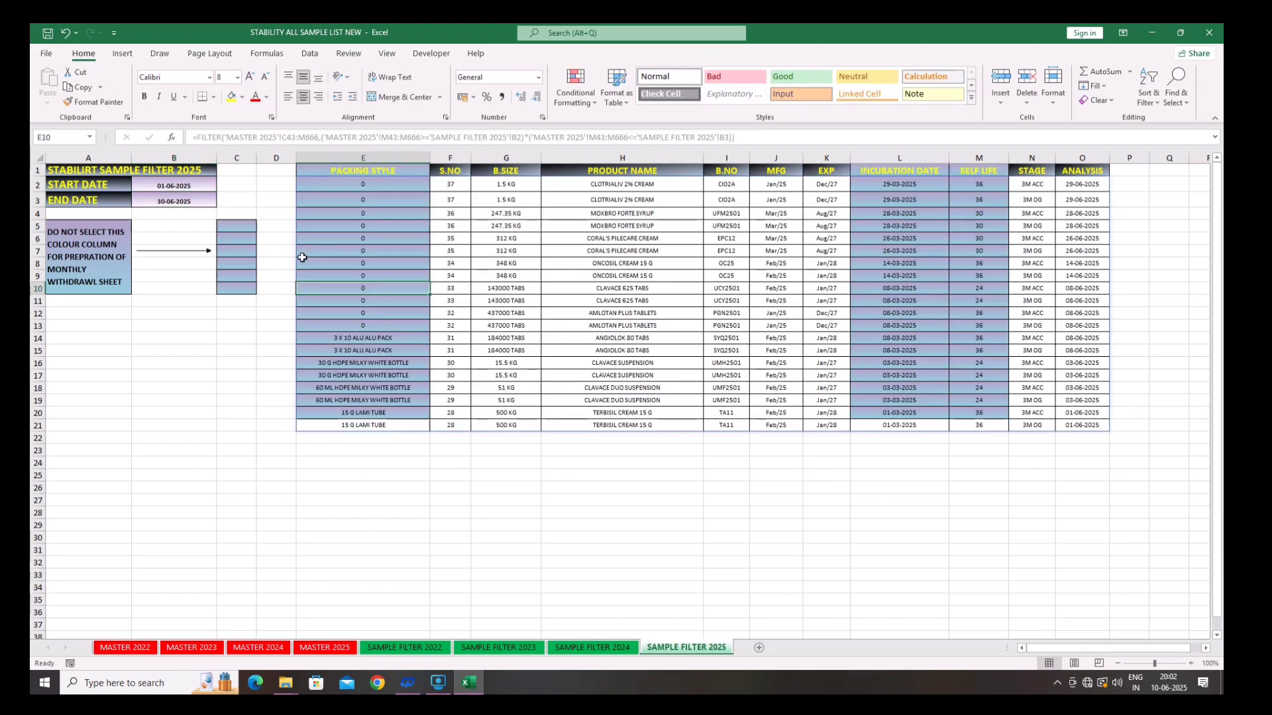
# - Examine the filter formula and the CLOTRIALIV 2% CREAM rows, from batch size and dates to the 3M stages and analysis dates
pyautogui.click(312, 180)
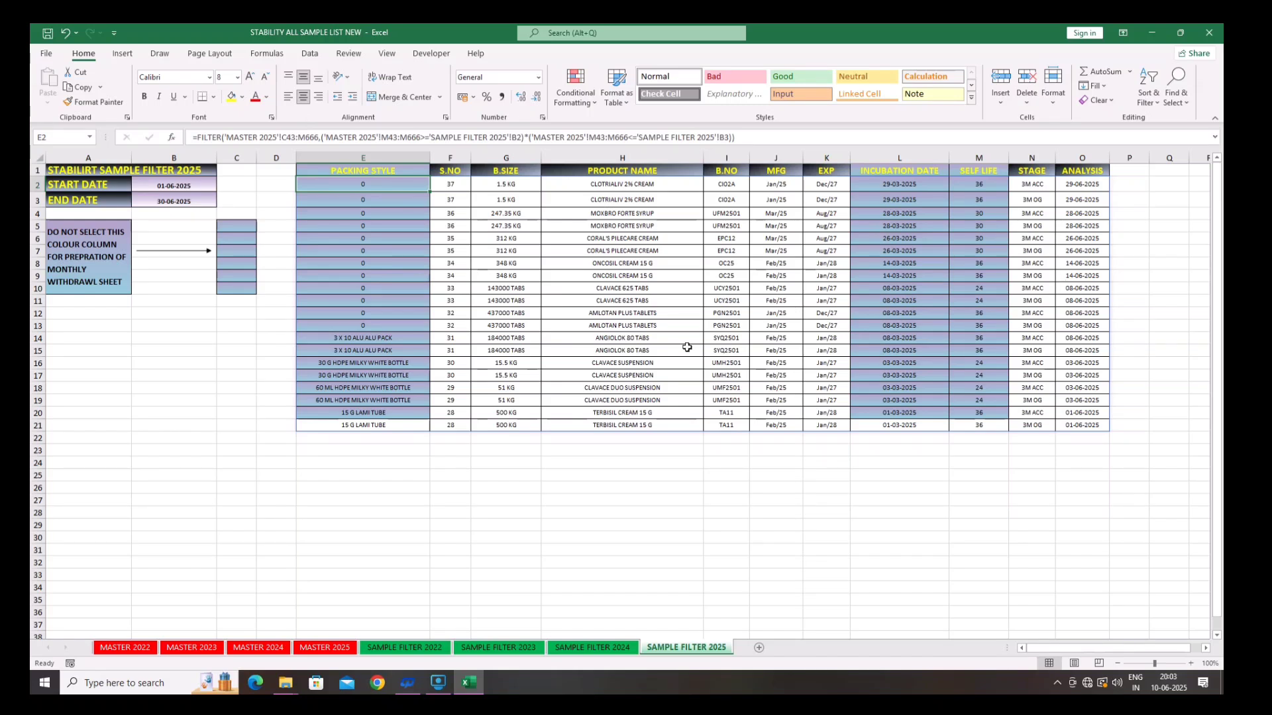
pyautogui.click(1035, 184)
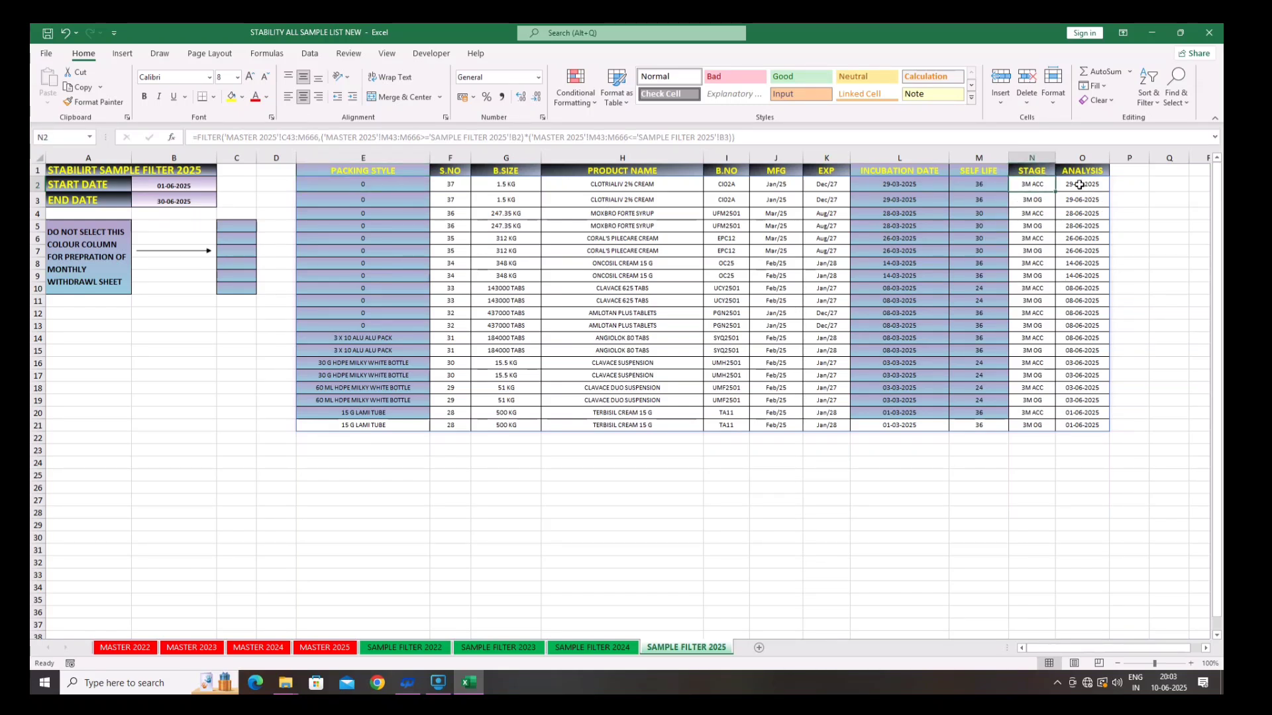
pyautogui.click(1080, 184)
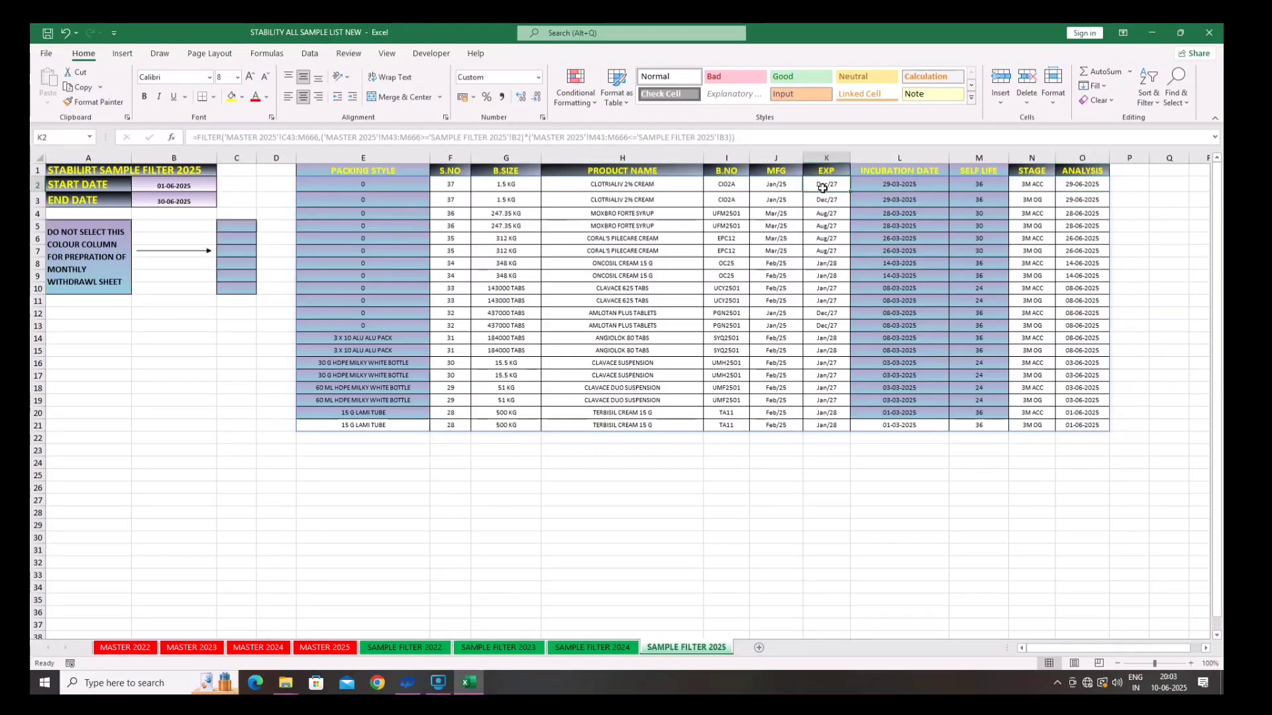
pyautogui.click(1076, 201)
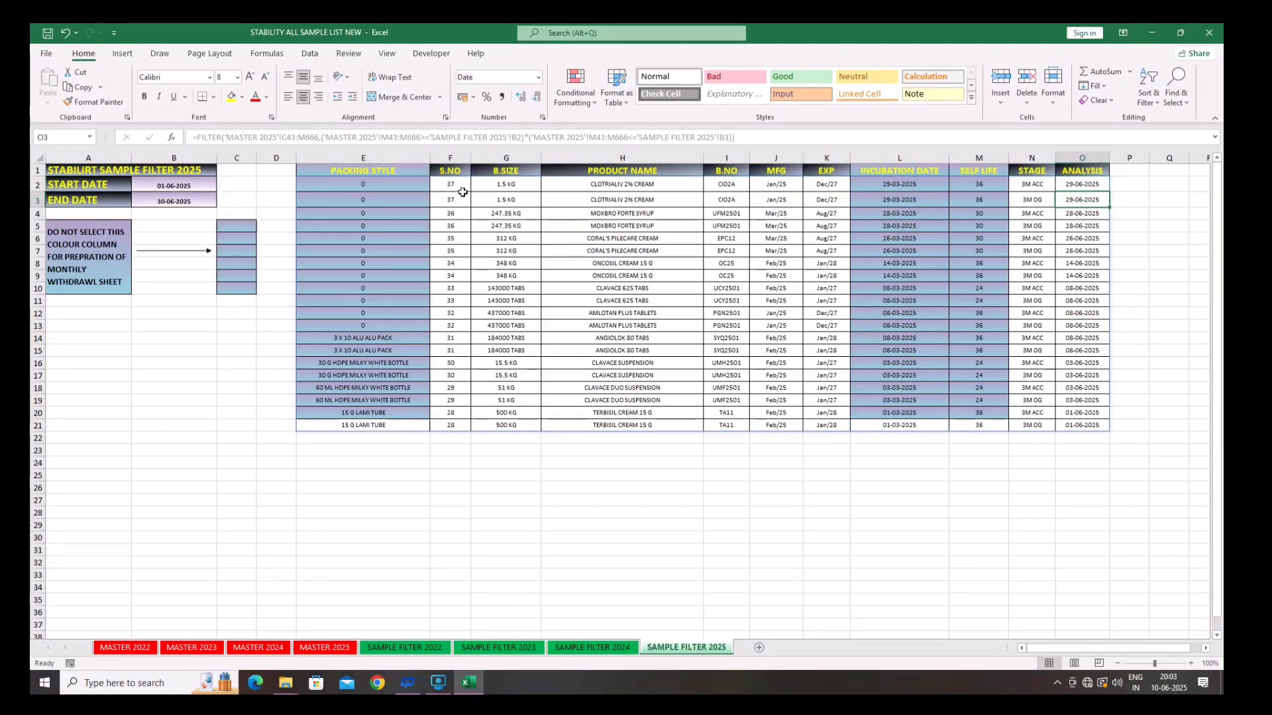
pyautogui.click(493, 186)
pyautogui.click(610, 190)
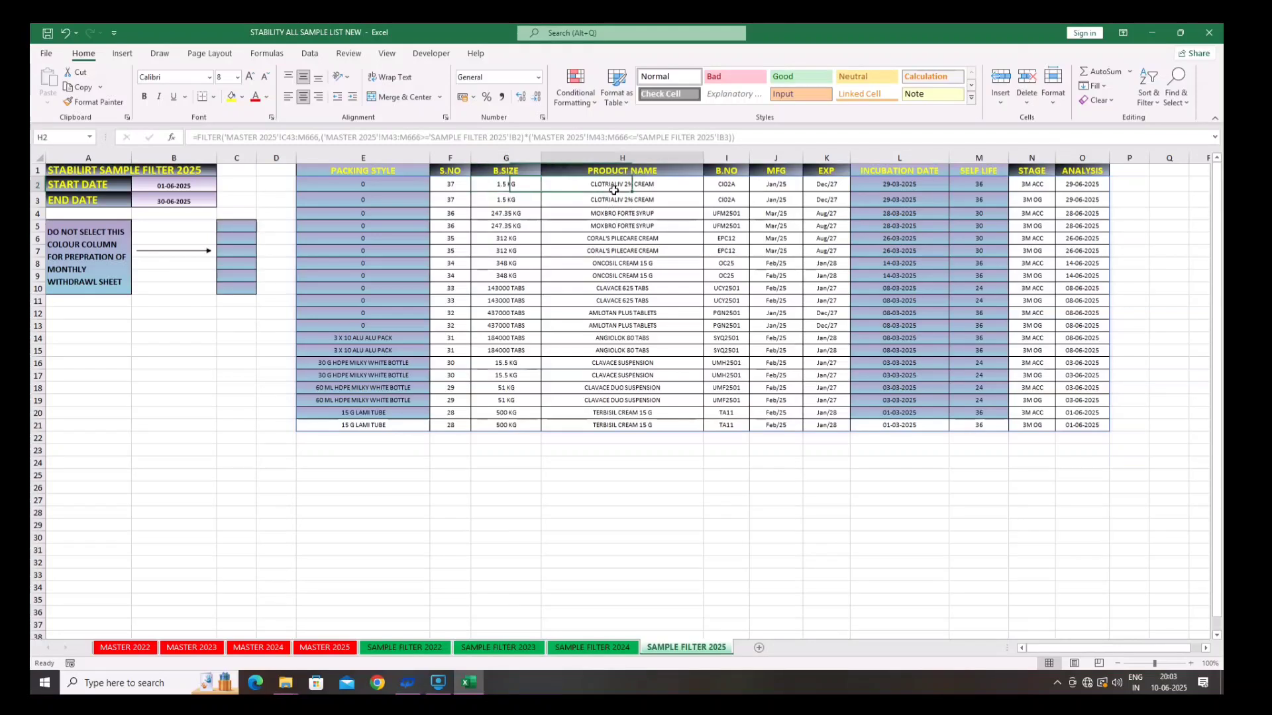
pyautogui.click(726, 188)
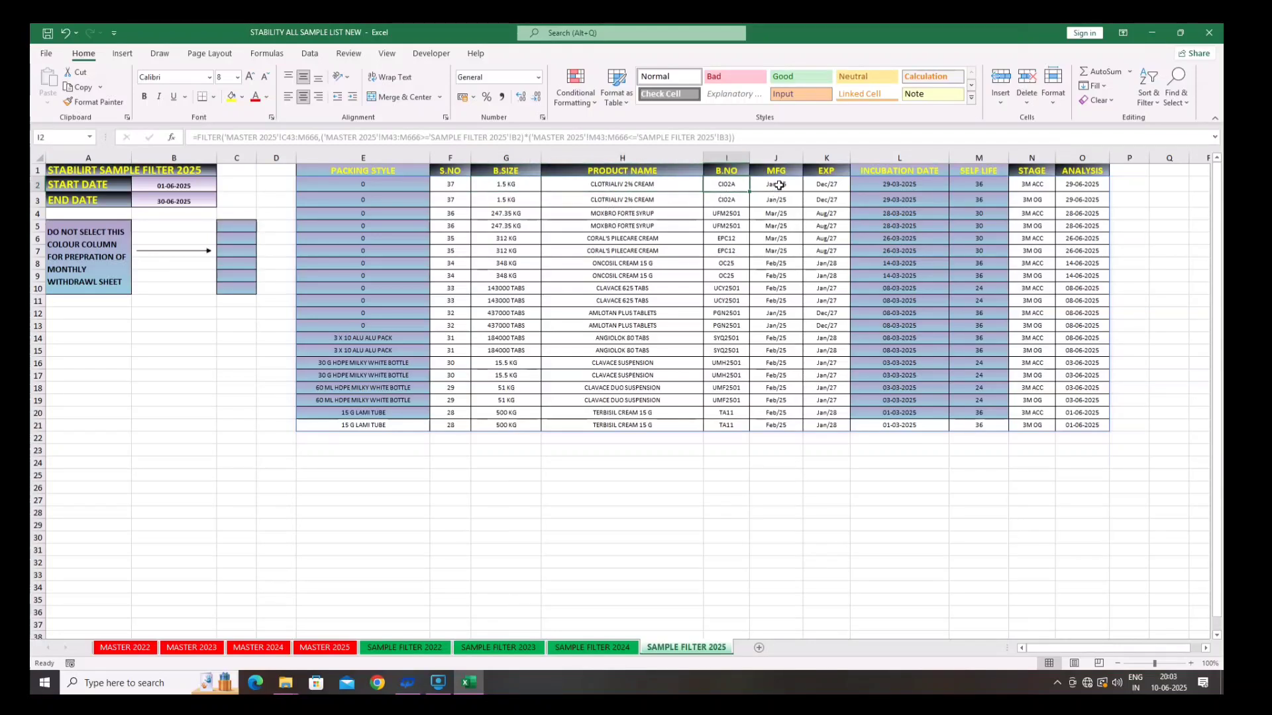
pyautogui.click(779, 186)
pyautogui.click(828, 185)
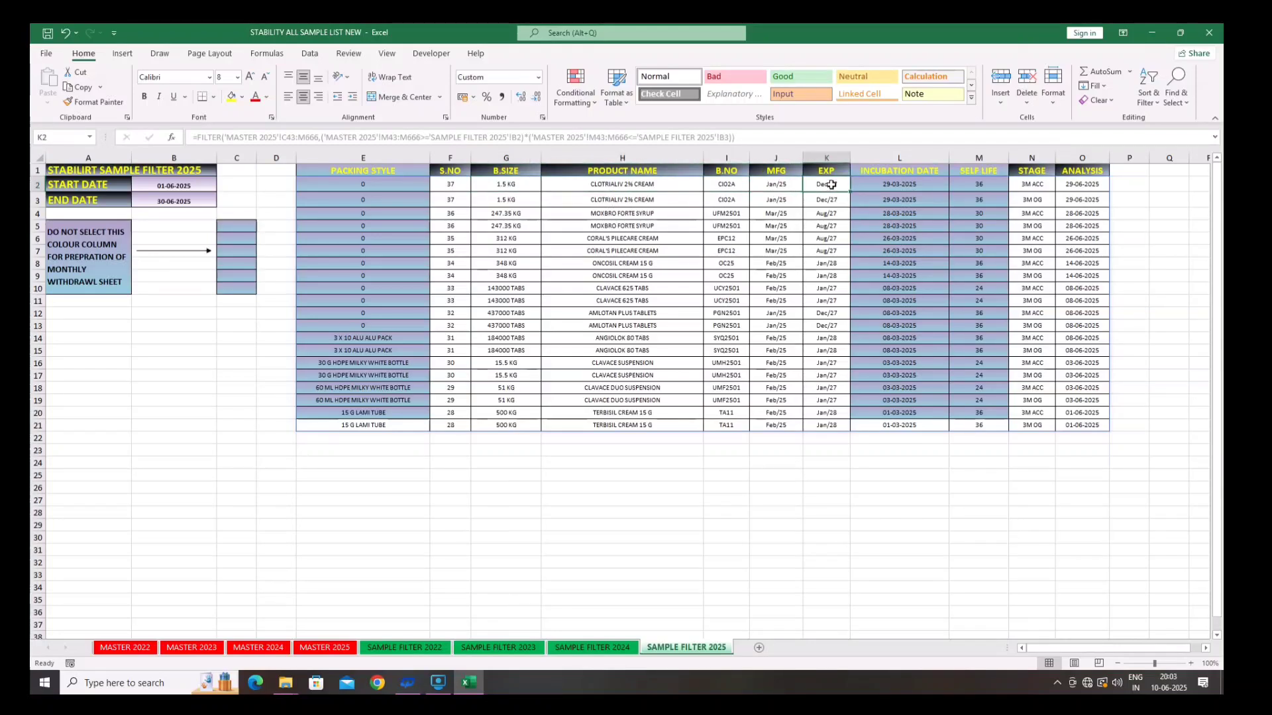
pyautogui.click(1025, 188)
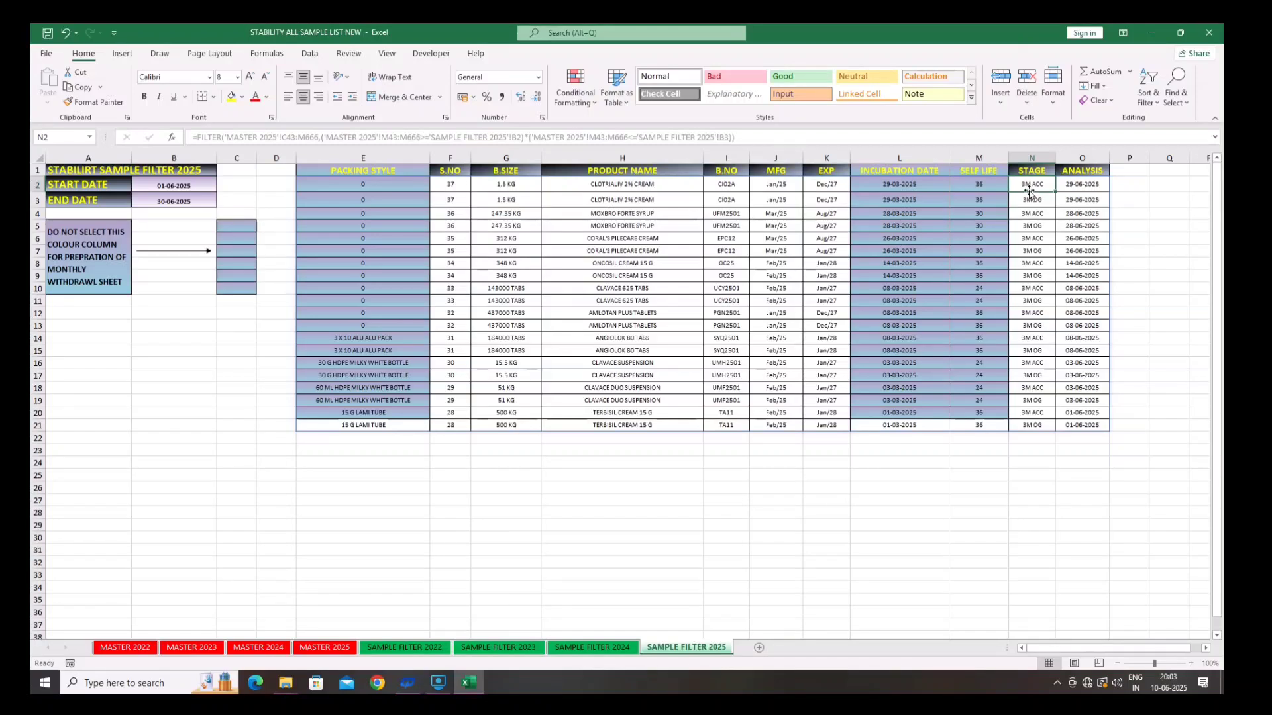
pyautogui.click(1069, 187)
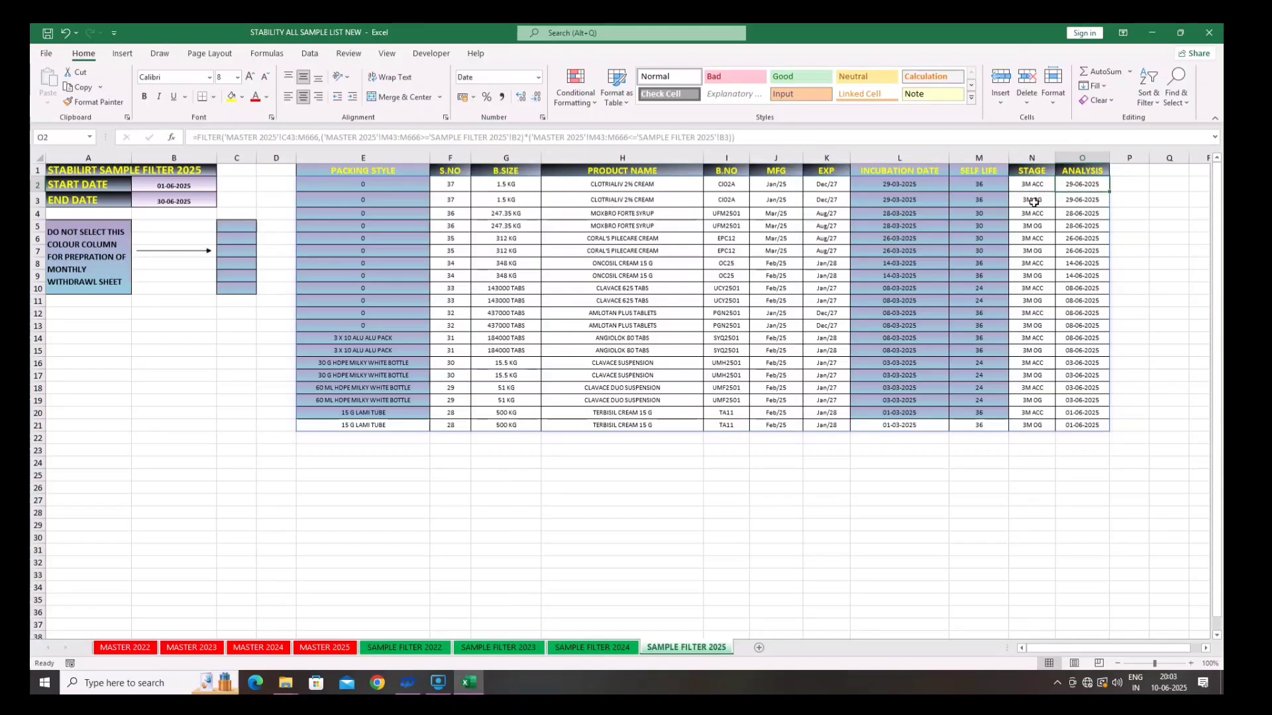
pyautogui.click(1036, 185)
pyautogui.click(1031, 200)
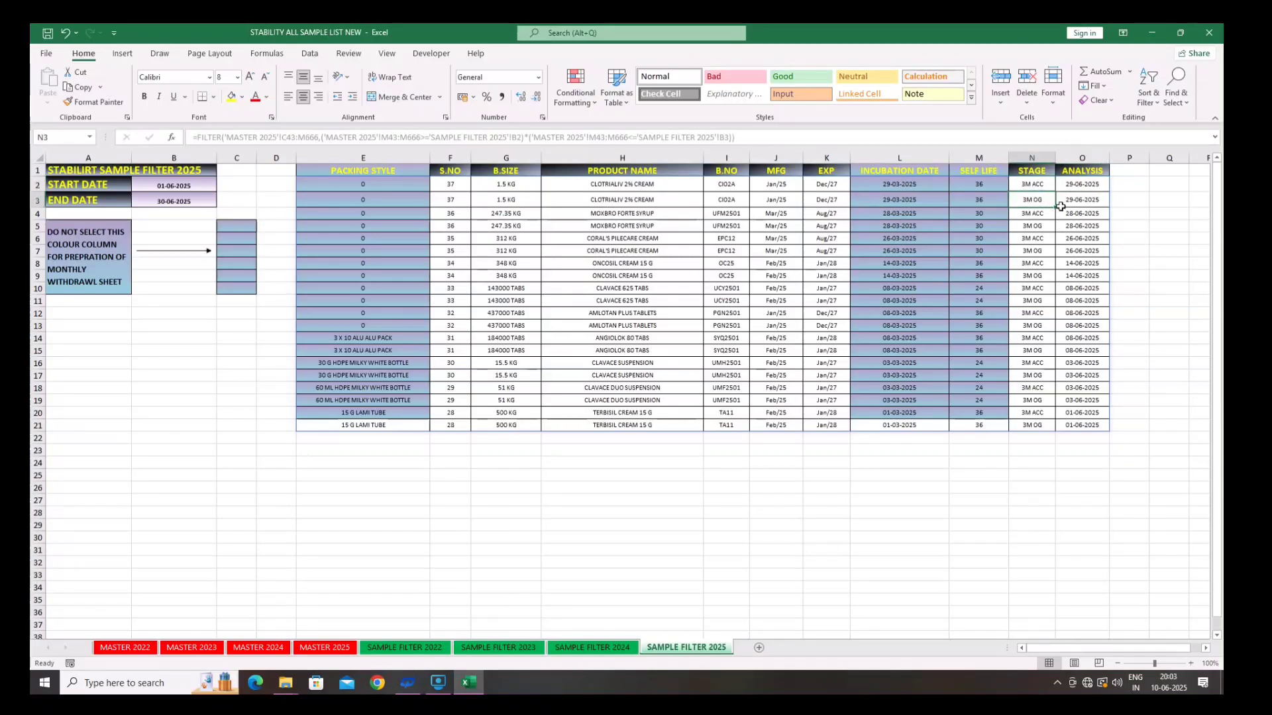
pyautogui.click(1075, 201)
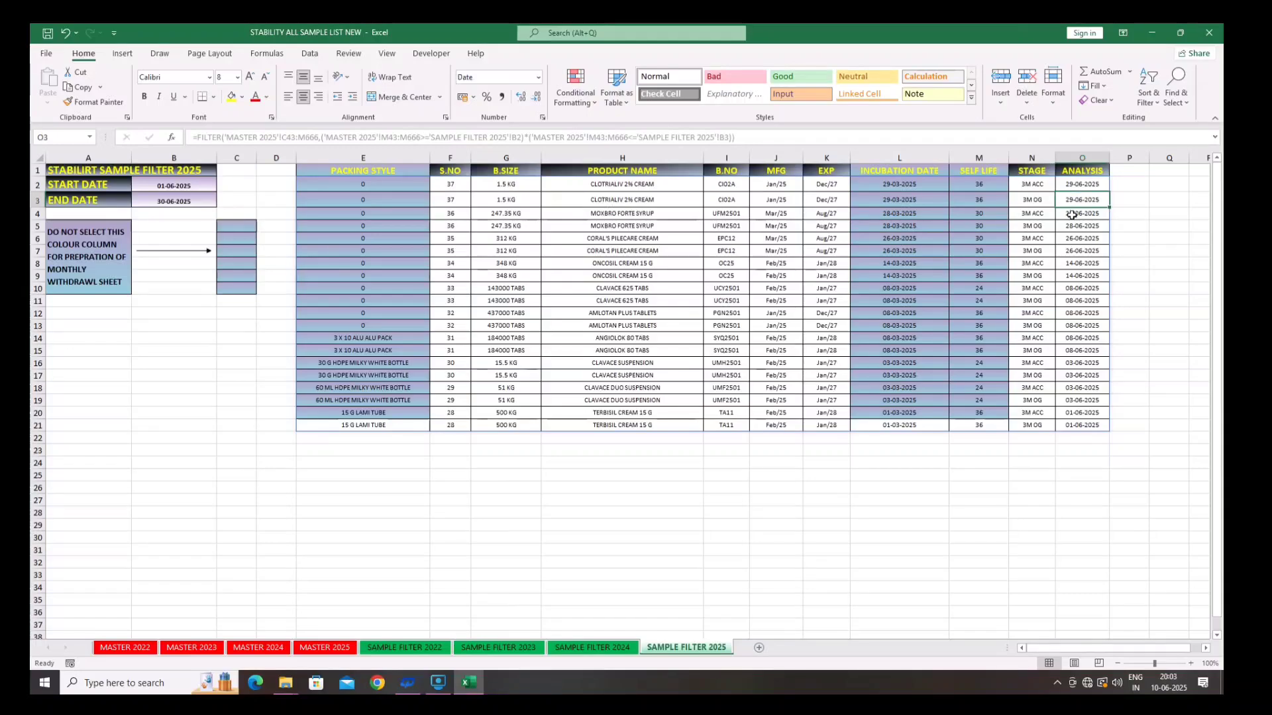
# - Review the analysis dates of the remaining filtered samples, including ANGIOLOK 80 TABS, CLAVACE SUSPENSION and CLAVACE DUO SUSPENSION
pyautogui.scroll(-1, 1073, 292)
pyautogui.scroll(1, 1073, 292)
pyautogui.click(651, 325)
pyautogui.click(1075, 336)
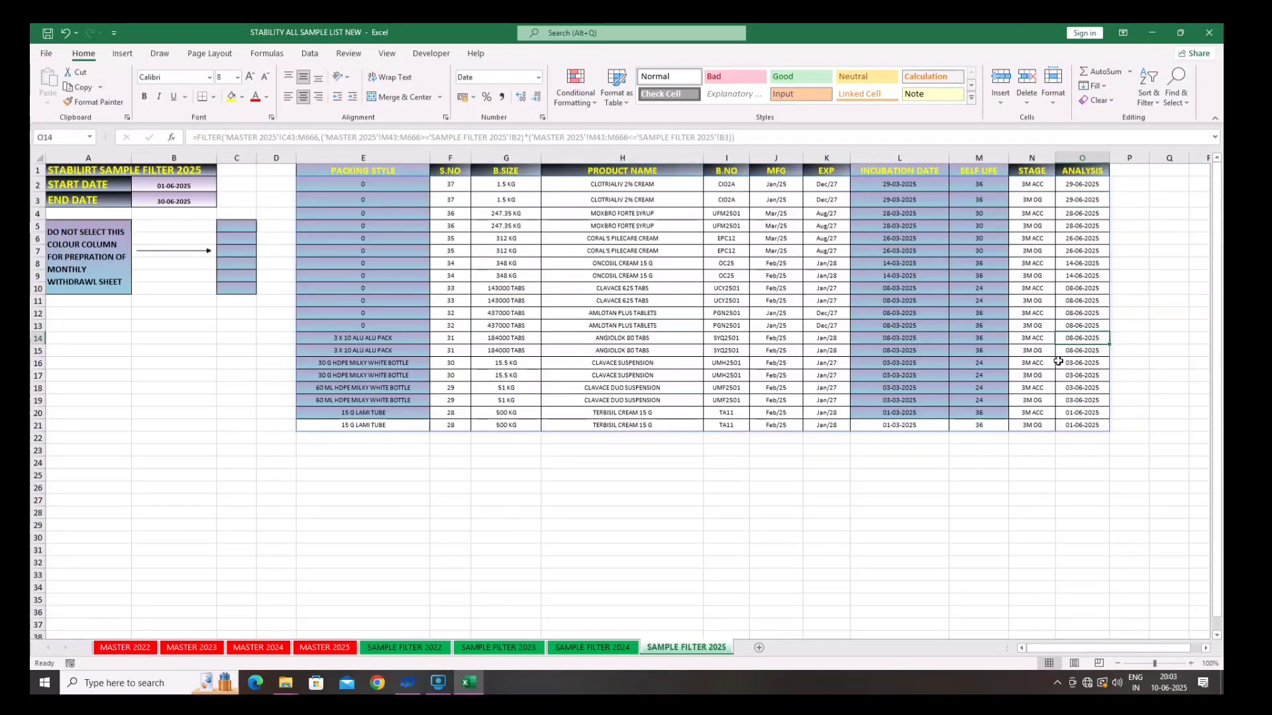
pyautogui.click(1062, 363)
pyautogui.click(1077, 393)
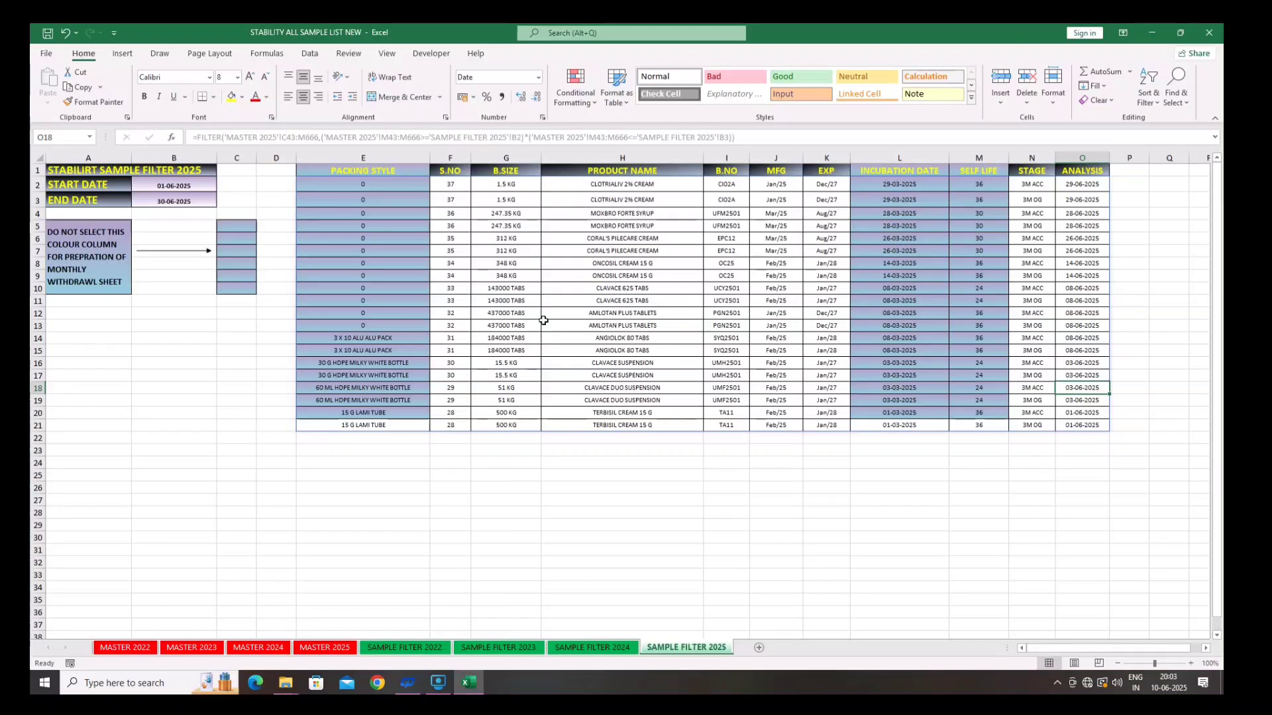
# - Clear the start date and end date of the 2025 sample filter
pyautogui.click(175, 189)
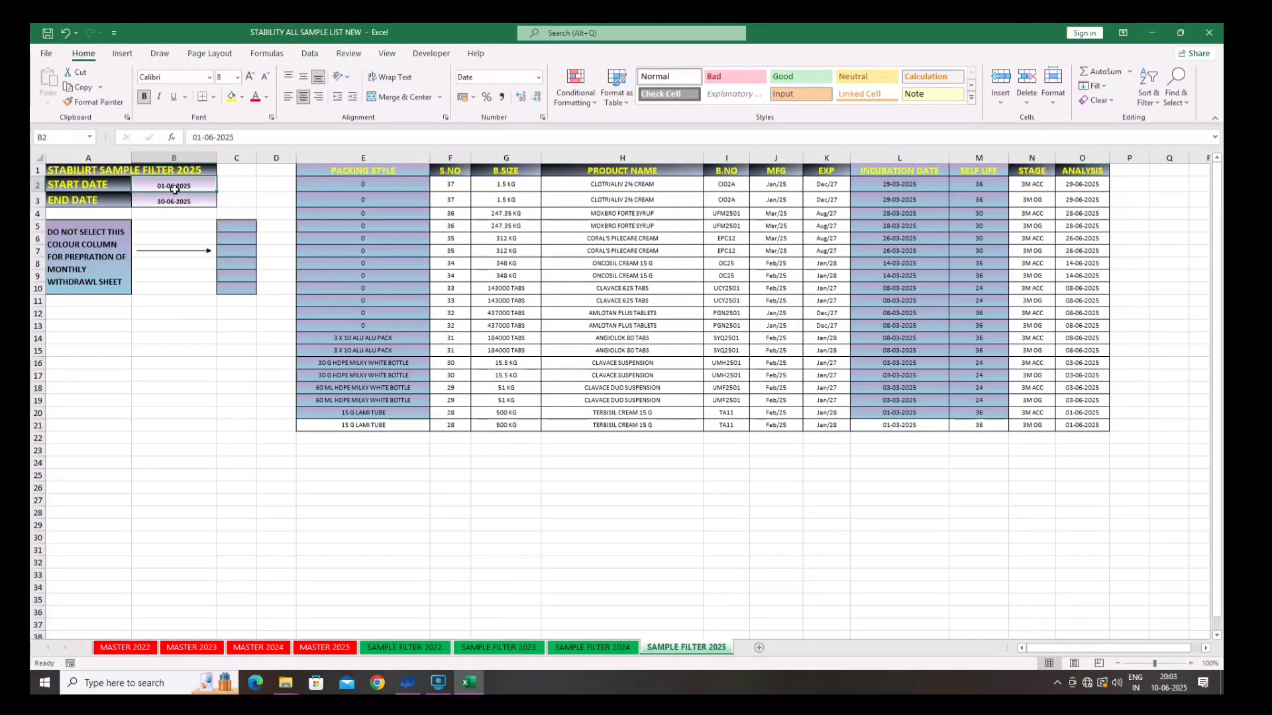
pyautogui.press('BackSpace')
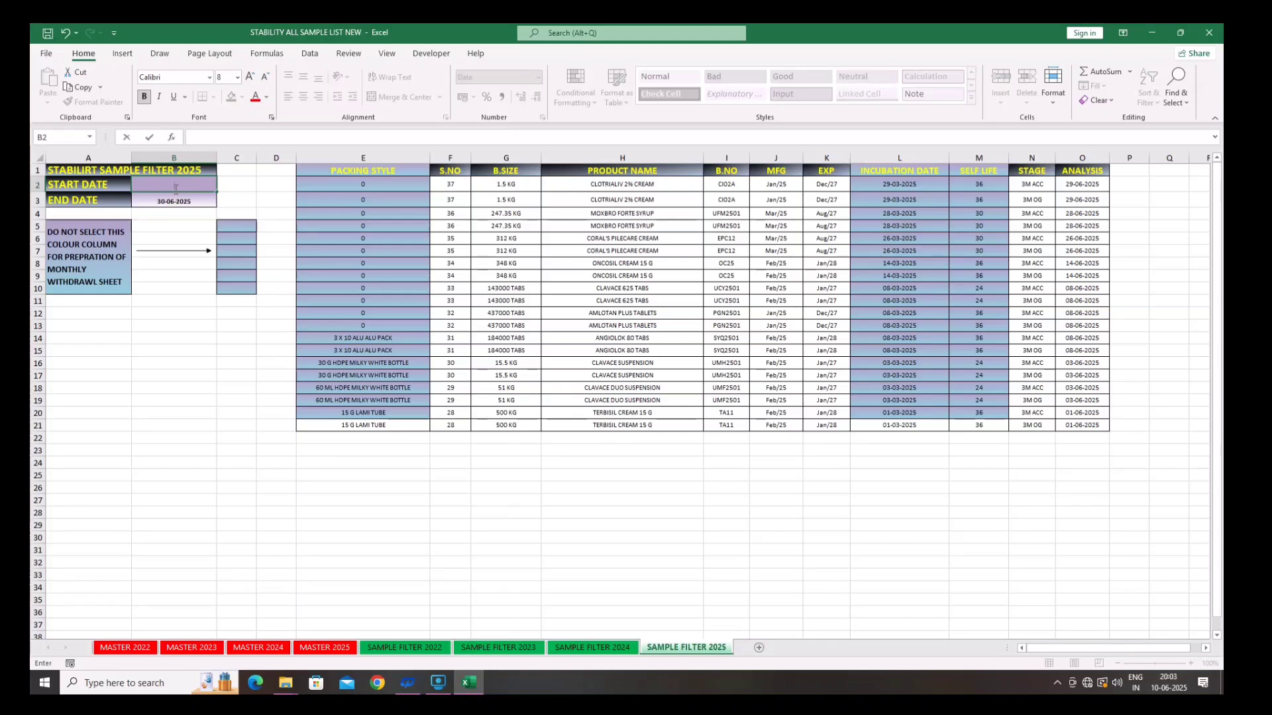
pyautogui.click(170, 202)
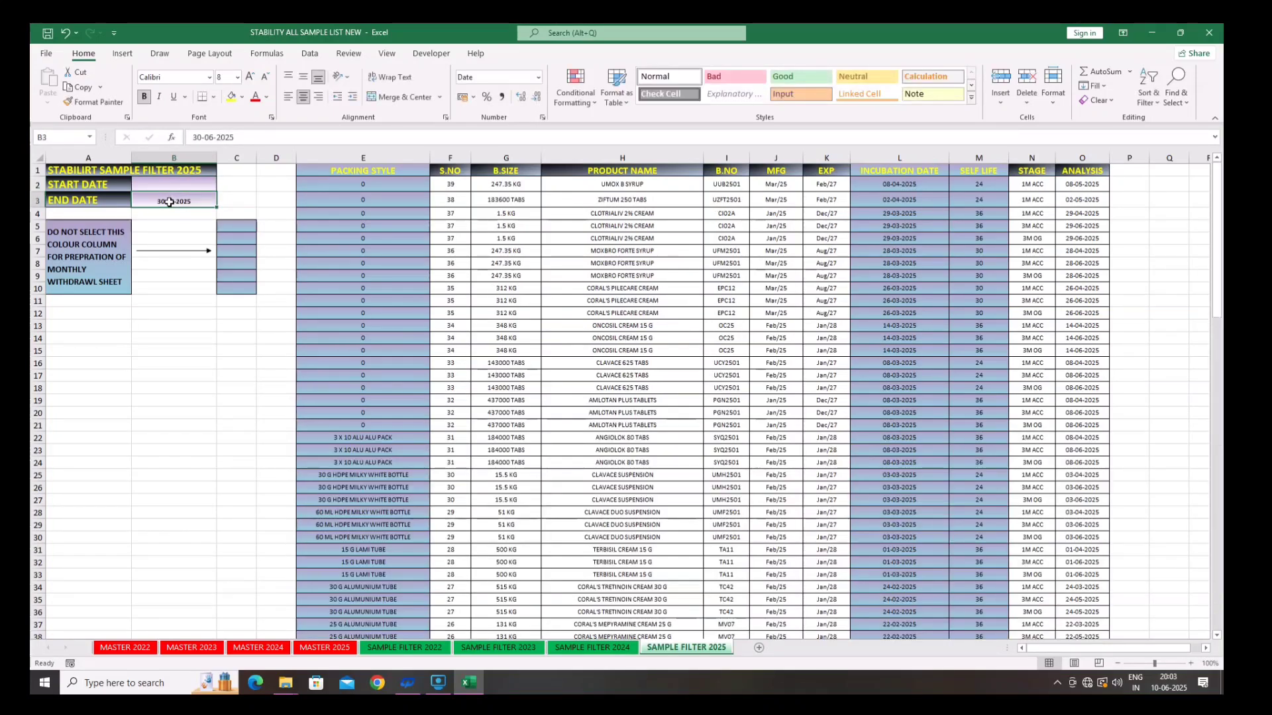
pyautogui.press('Delete')
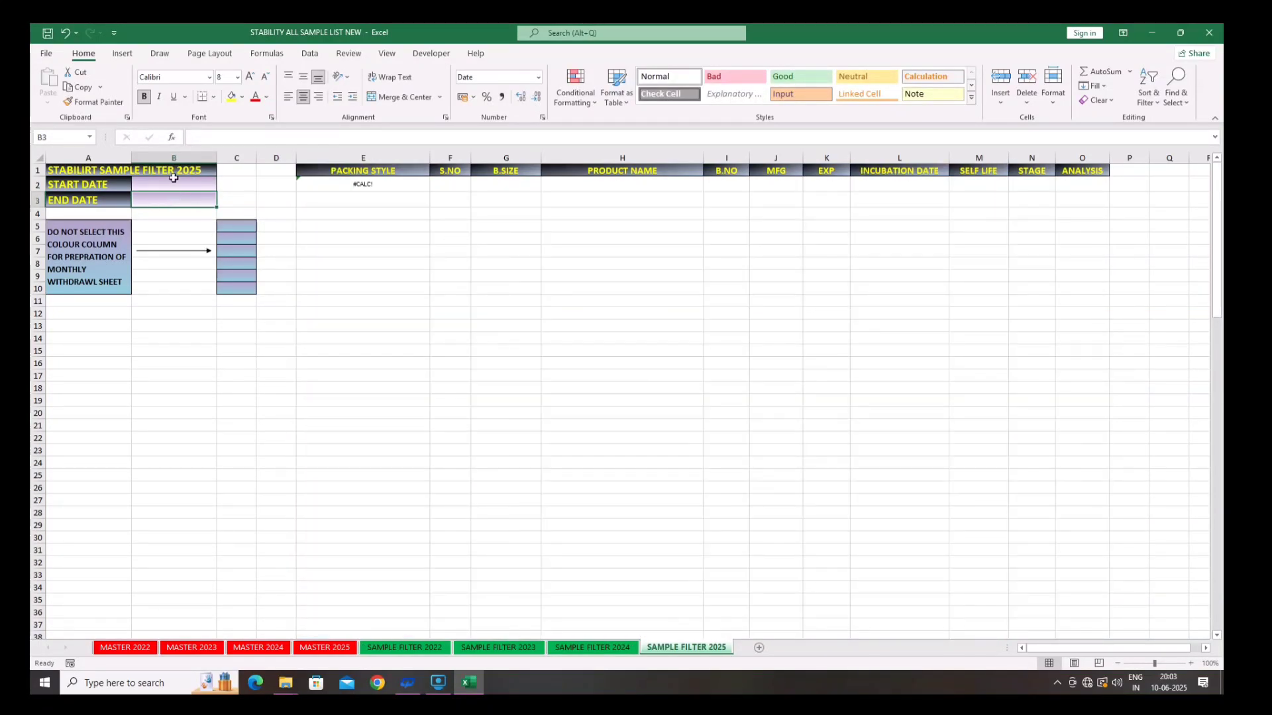